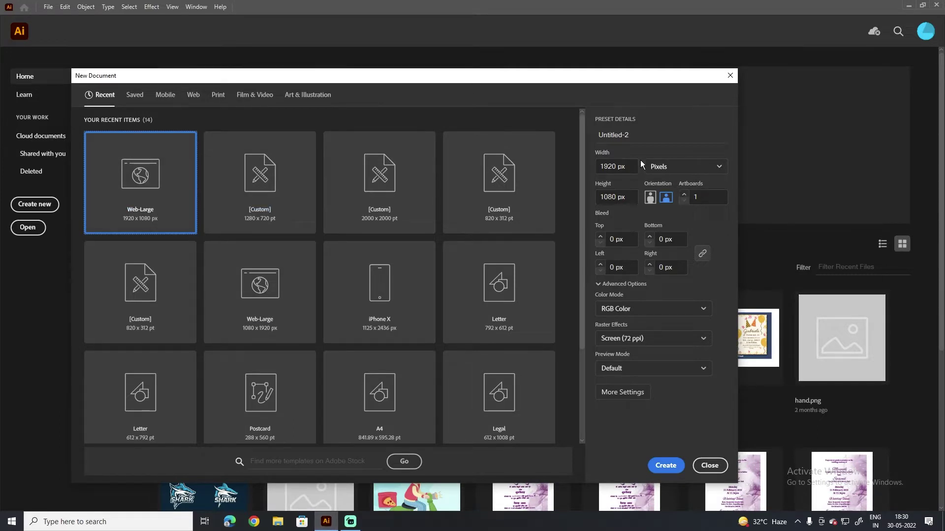
- Create a Web-Large 1920×1080 px document named 'egge vecter arts'
left_click(644, 141)
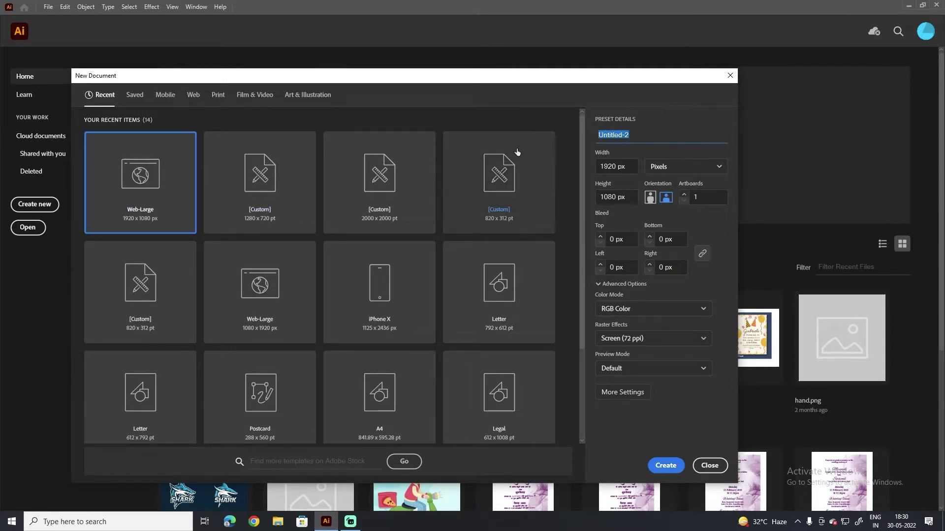
type("egge")
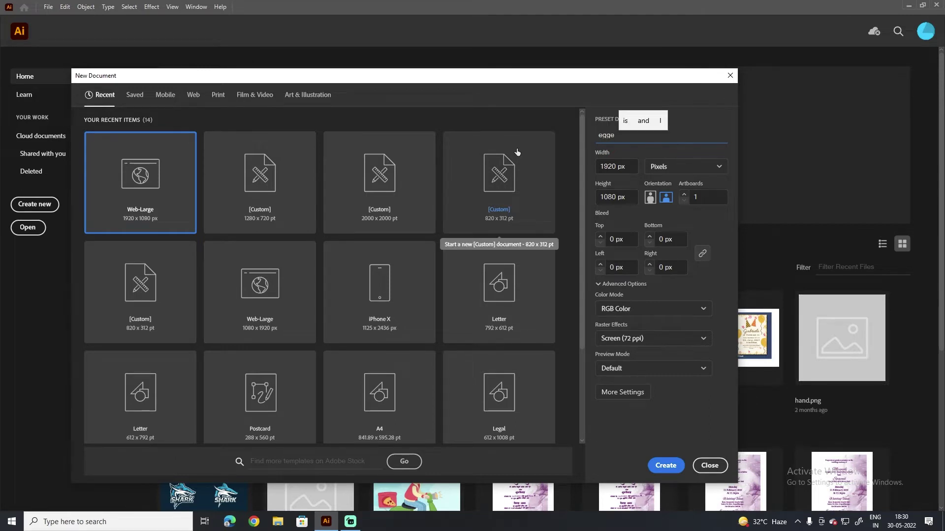
type(" vecter")
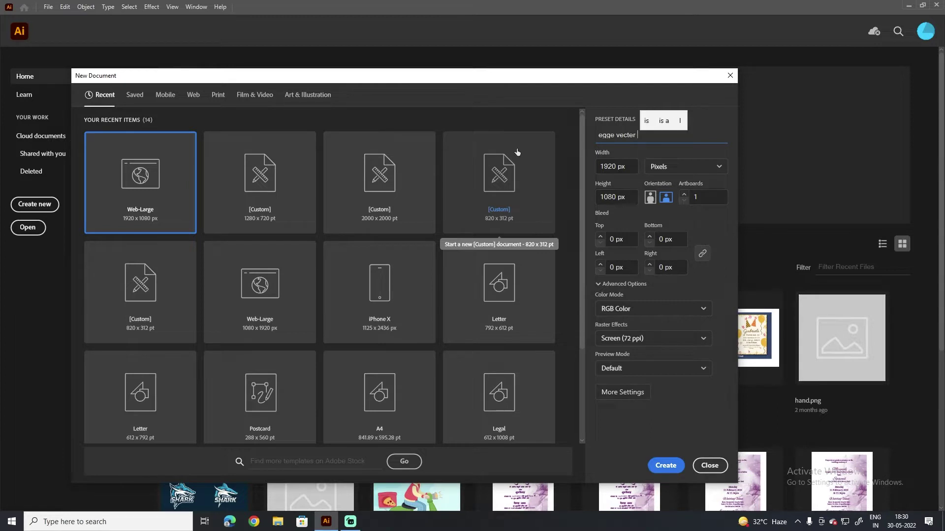
type(" arts")
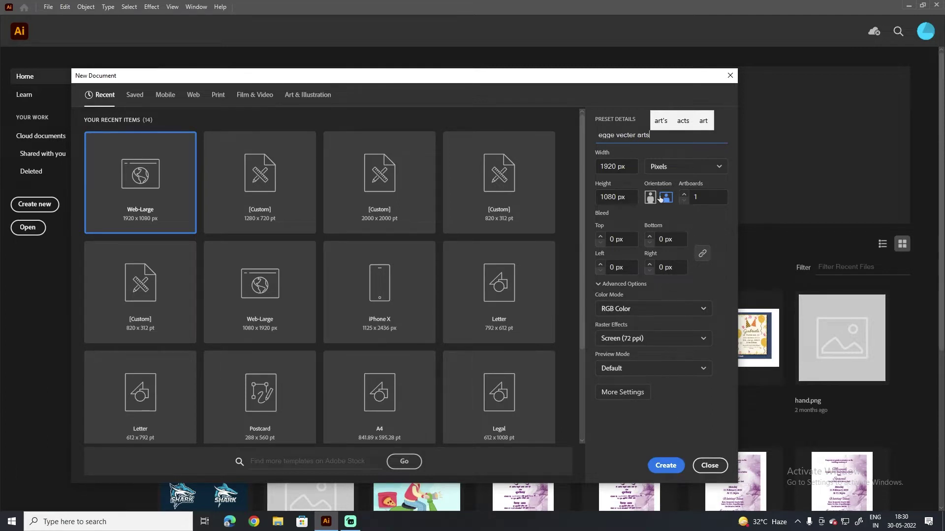
left_click(667, 467)
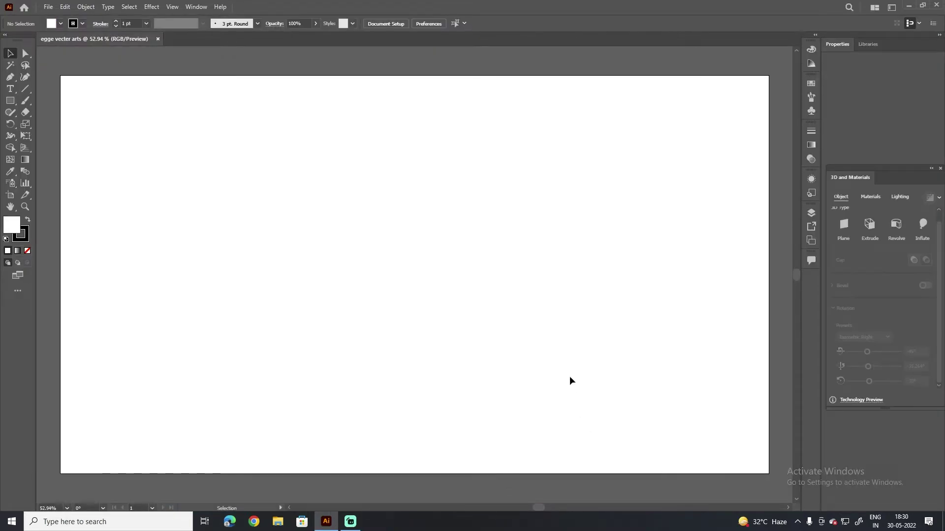
- Set a black fill with no stroke and draw a long horizontal bar
left_click(11, 103)
left_click(28, 220)
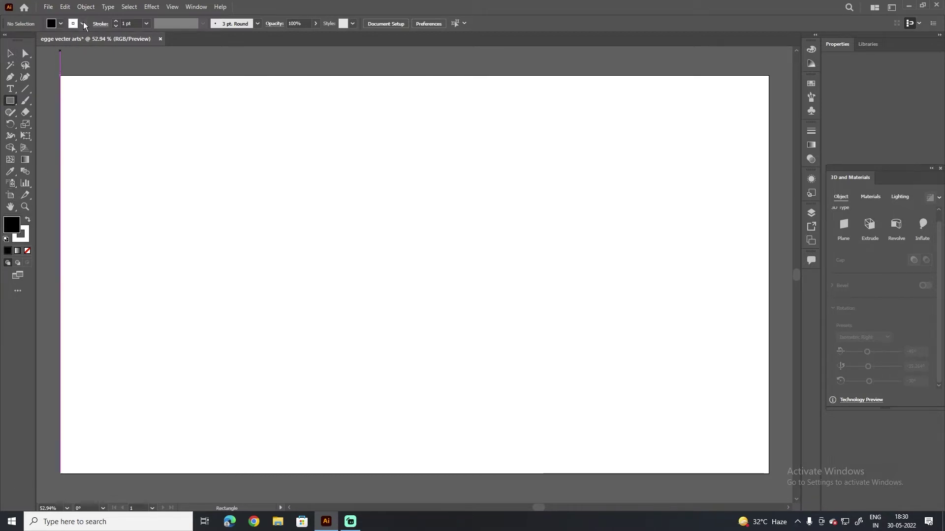
left_click(82, 24)
left_click(7, 40)
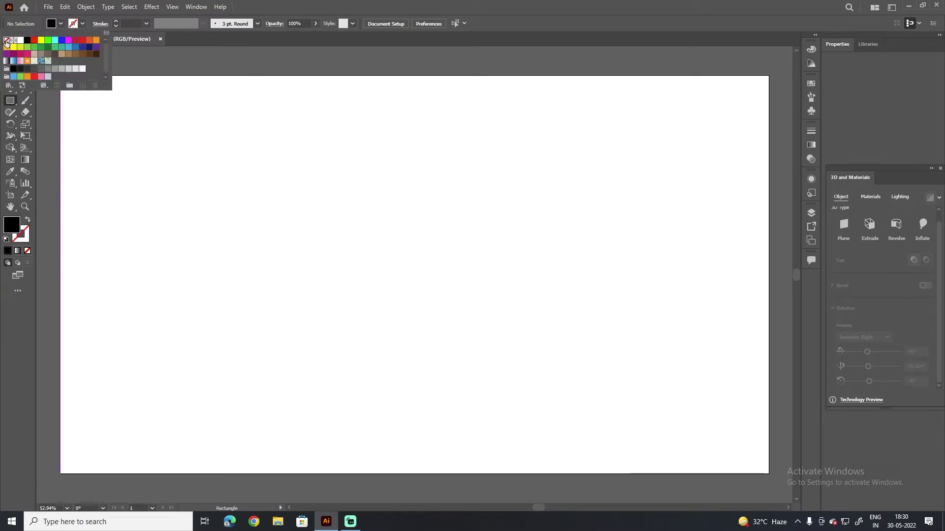
left_click(290, 241)
left_click_drag(293, 241, 443, 257)
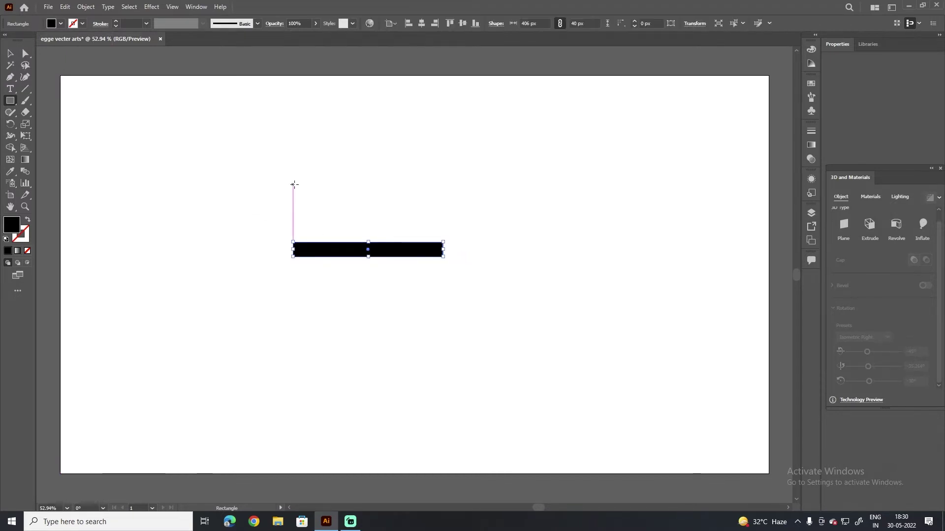
- Draw a narrow vertical bar at the bar's left end, tilt it outward and resize it
left_click_drag(294, 184, 304, 262)
left_click(10, 53)
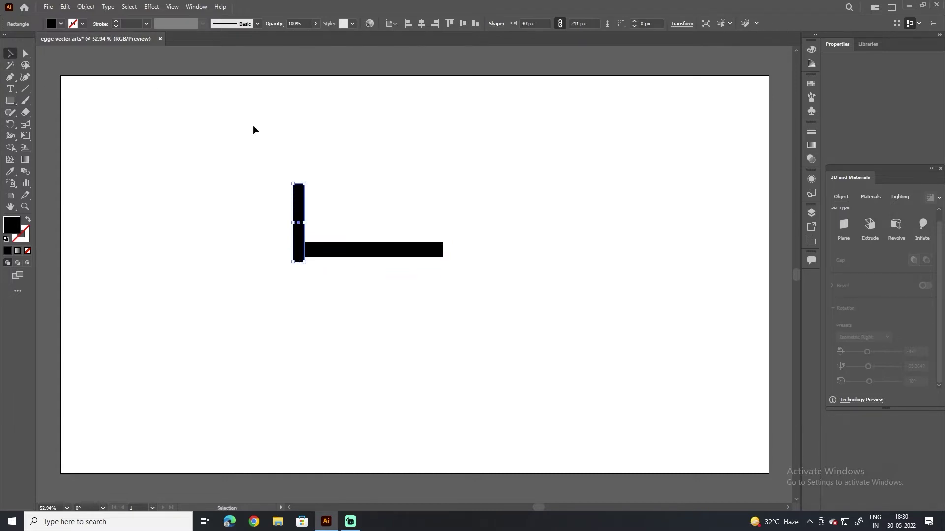
left_click_drag(256, 157, 450, 304)
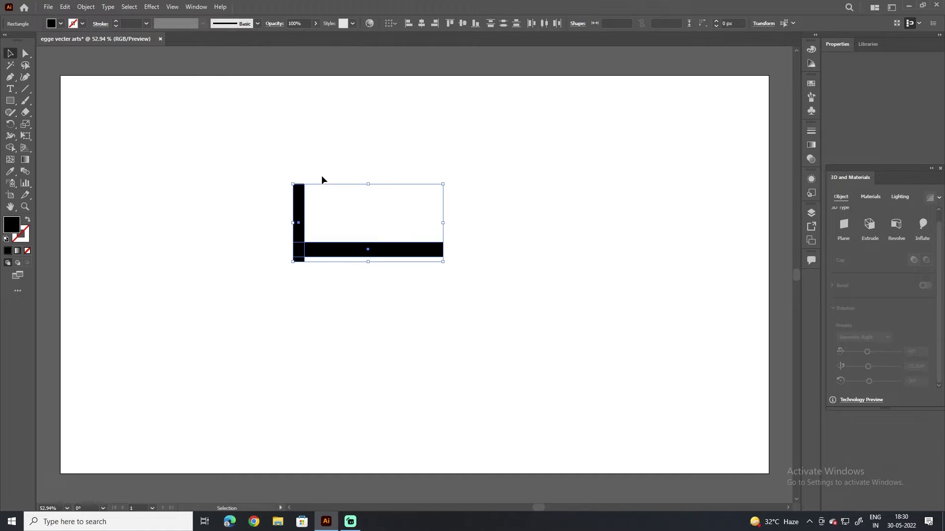
left_click(295, 169)
left_click(295, 197)
left_click_drag(306, 181, 286, 172)
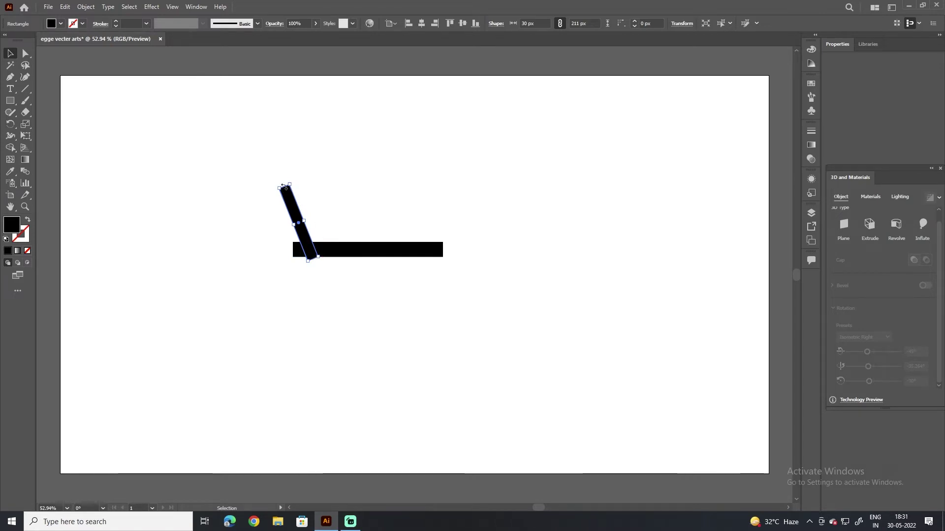
mouse_move(288, 187)
left_mouse_down()
mouse_move(291, 195)
mouse_move(287, 188)
left_mouse_up()
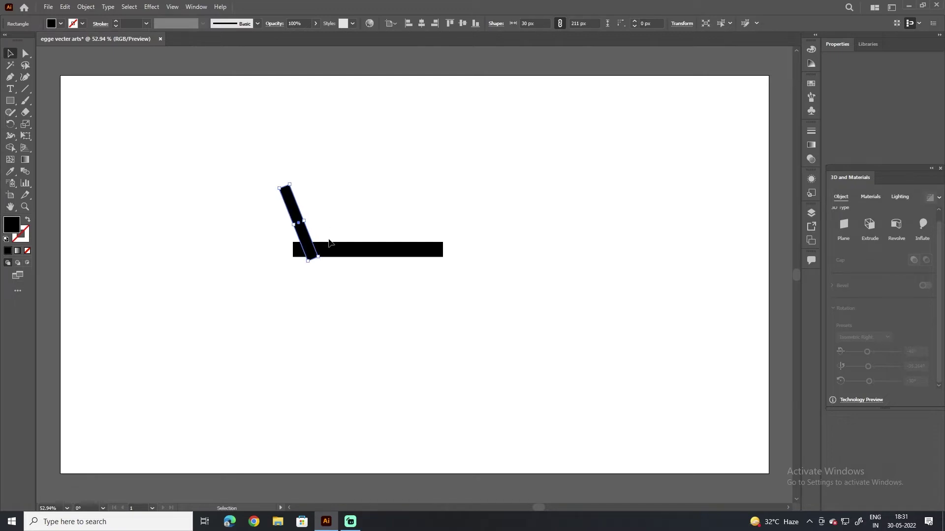
left_click_drag(308, 244, 315, 260)
- Shorten the tilted bar, lower it onto the horizontal bar, and bottom-align both bars
scroll(308, 249, "up", 2, "alt")
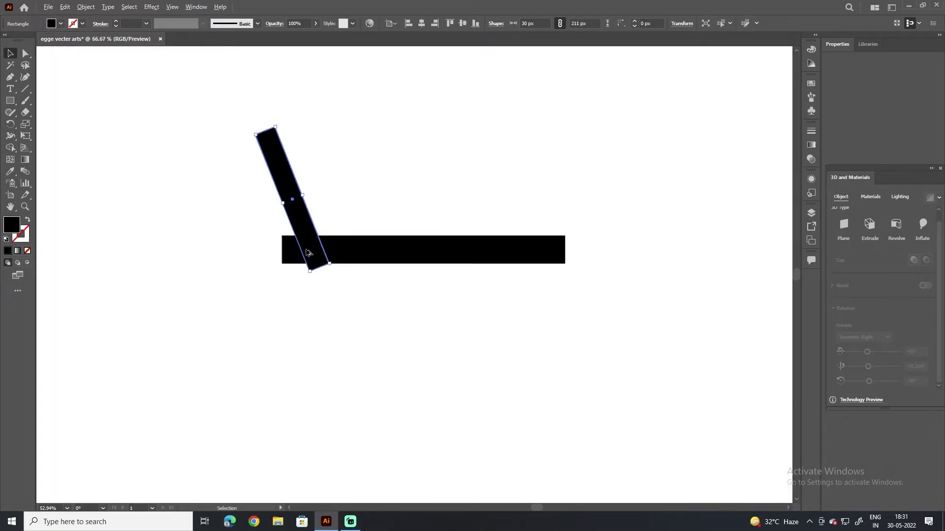
scroll(308, 249, "up", 1, "alt")
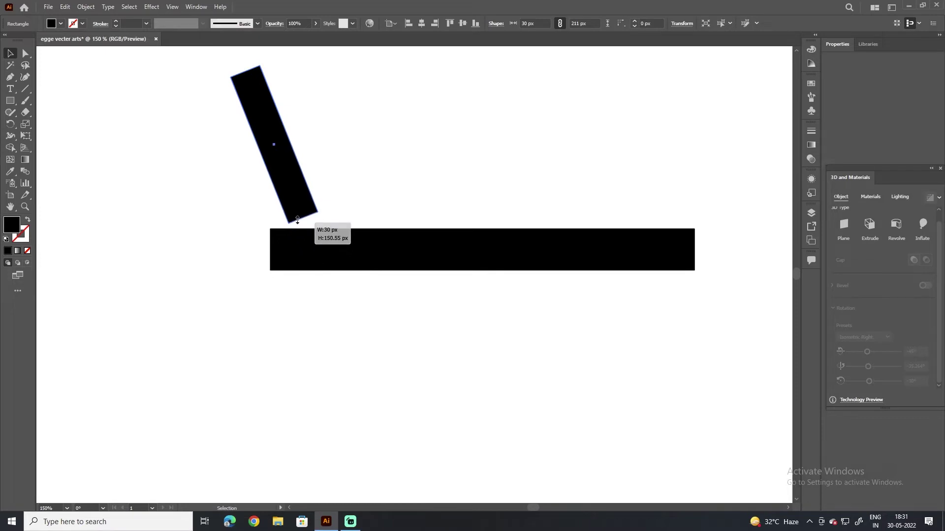
left_click_drag(326, 277, 308, 230)
left_click_drag(288, 189, 299, 255)
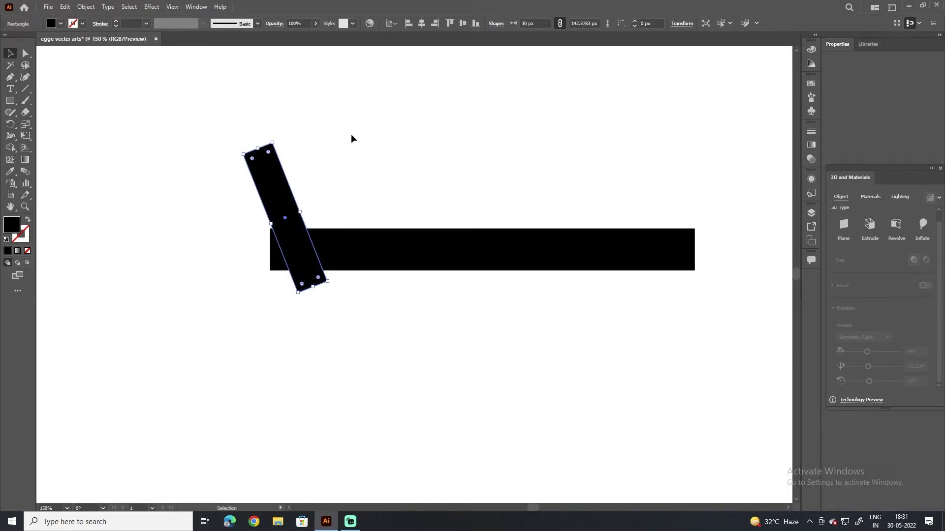
left_click_drag(352, 139, 226, 357)
left_click(476, 23)
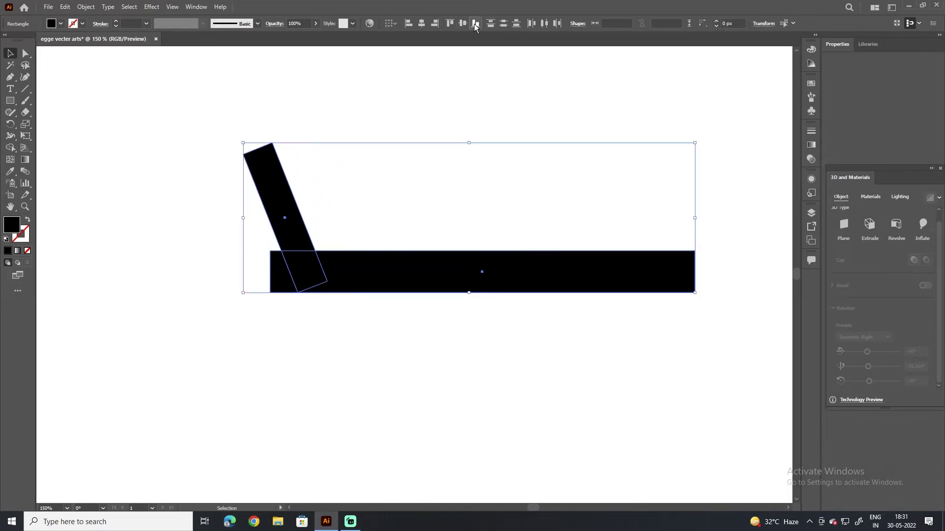
- Merge the two bars with Shape Builder, deleting the leftover piece
left_click(11, 148)
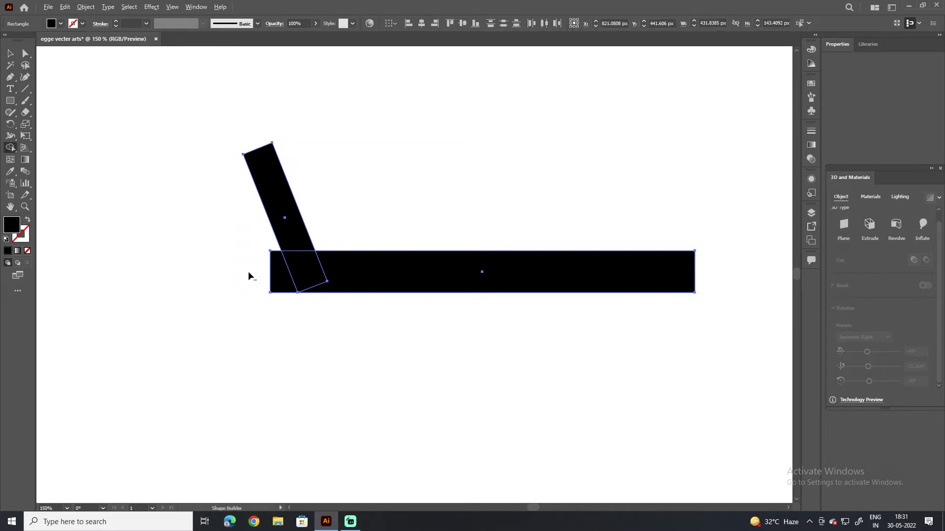
left_click(280, 286, "alt")
left_click_drag(301, 257, 365, 281)
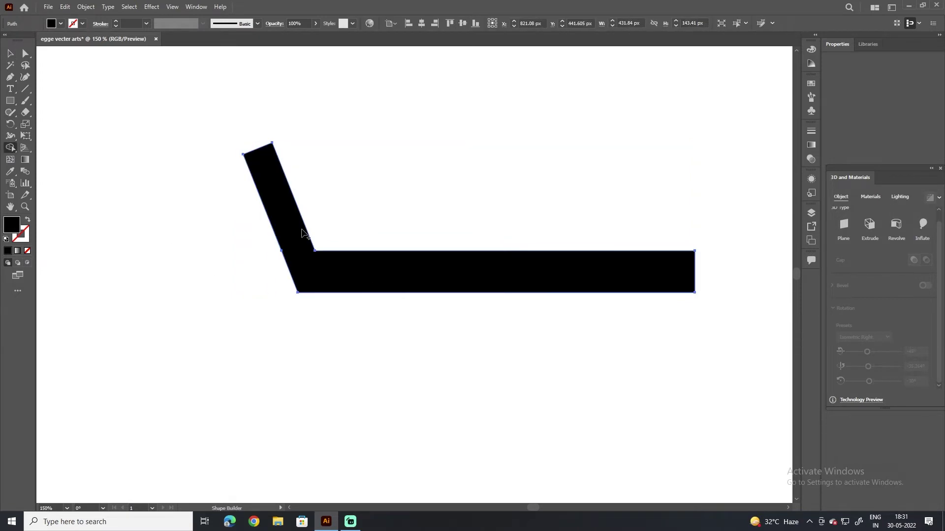
left_click(11, 54)
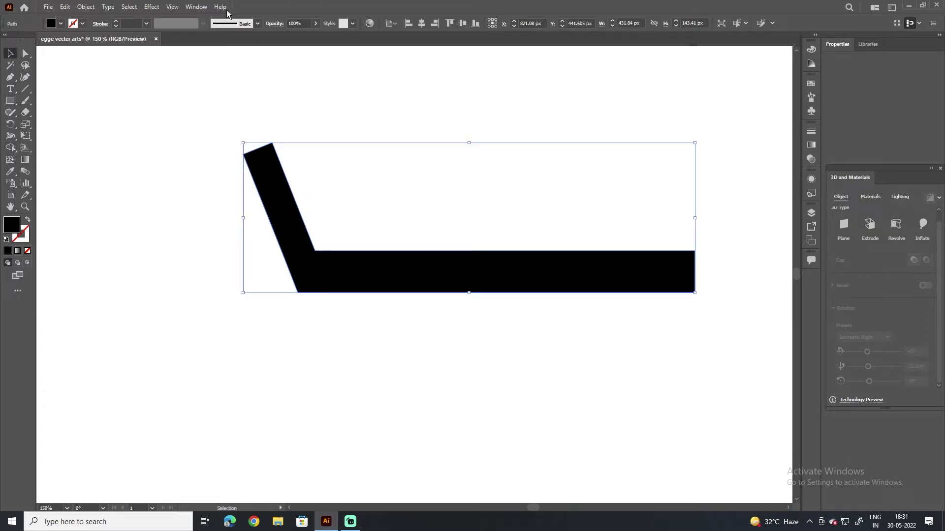
- Reopen the 3D and Materials panel from the Window menu as a floating panel
left_click(195, 7)
left_click(246, 102)
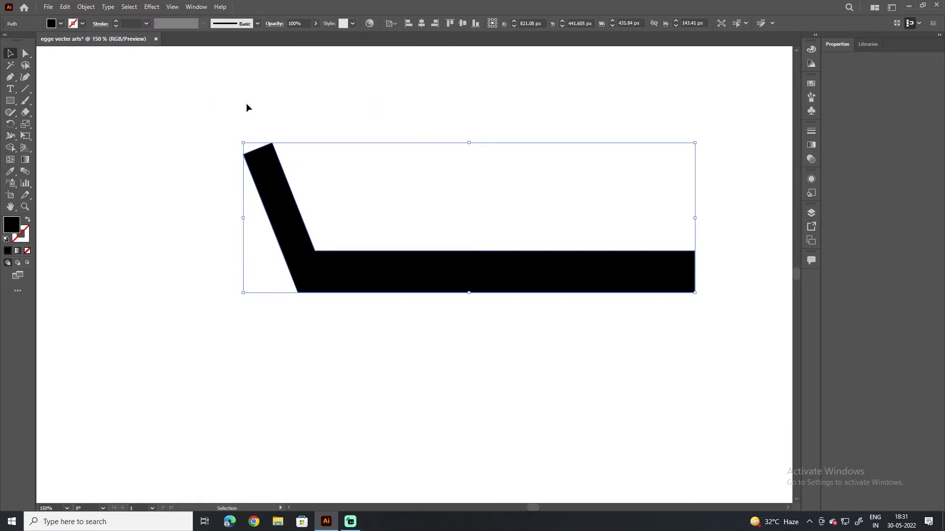
left_click(197, 7)
left_click(244, 102)
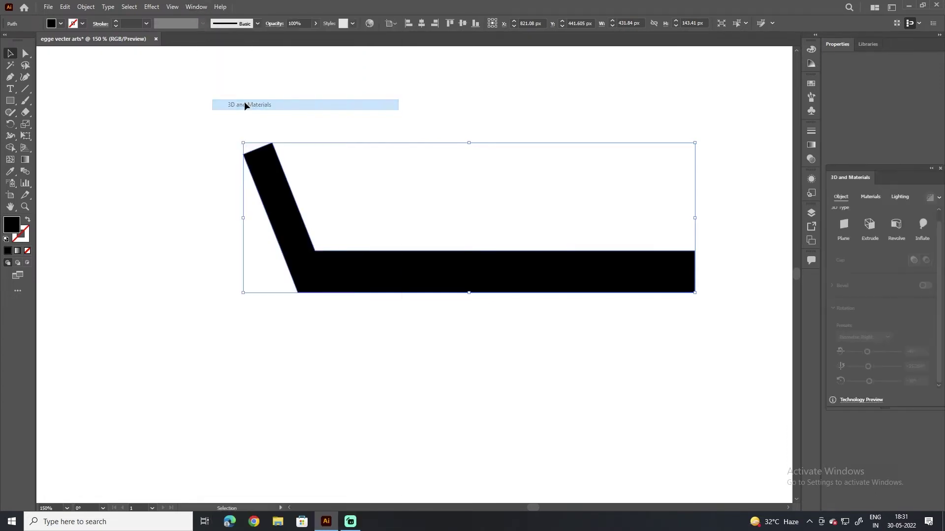
left_click_drag(853, 183, 760, 244)
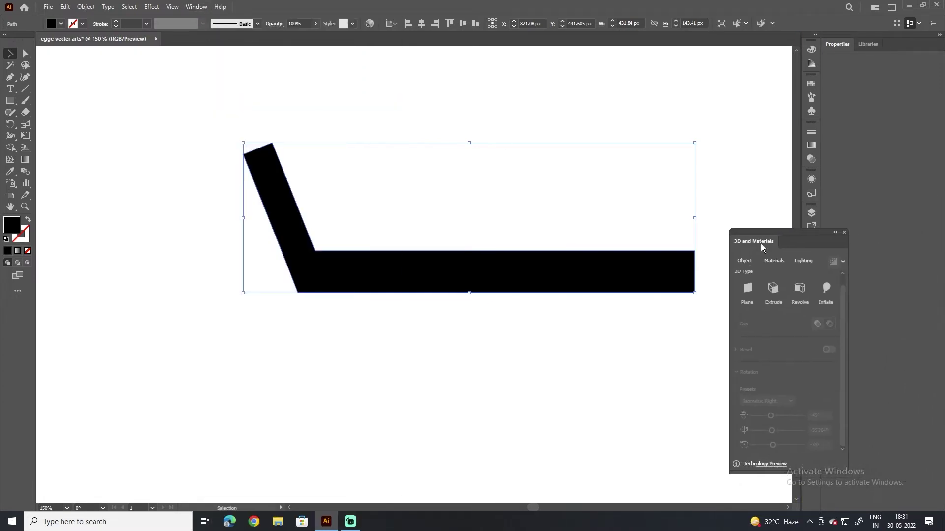
- Revolve the bent profile around its Right Edge with the Isometric Right rotation preset
left_click(799, 278)
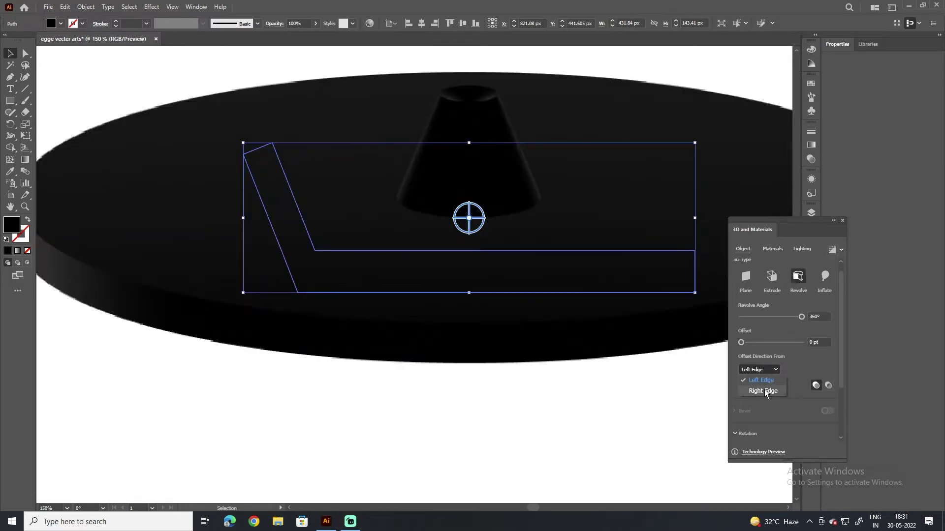
left_click(764, 388)
left_click_drag(840, 365, 843, 416)
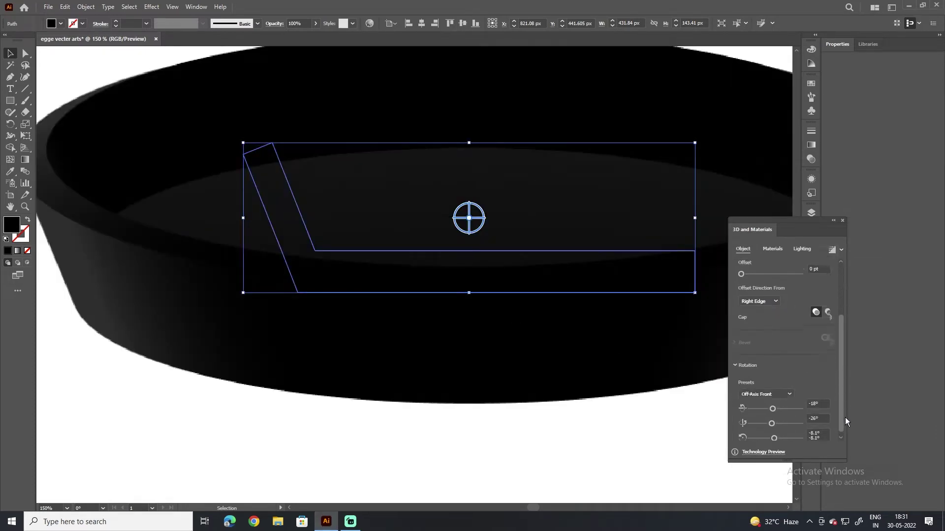
left_click(787, 391)
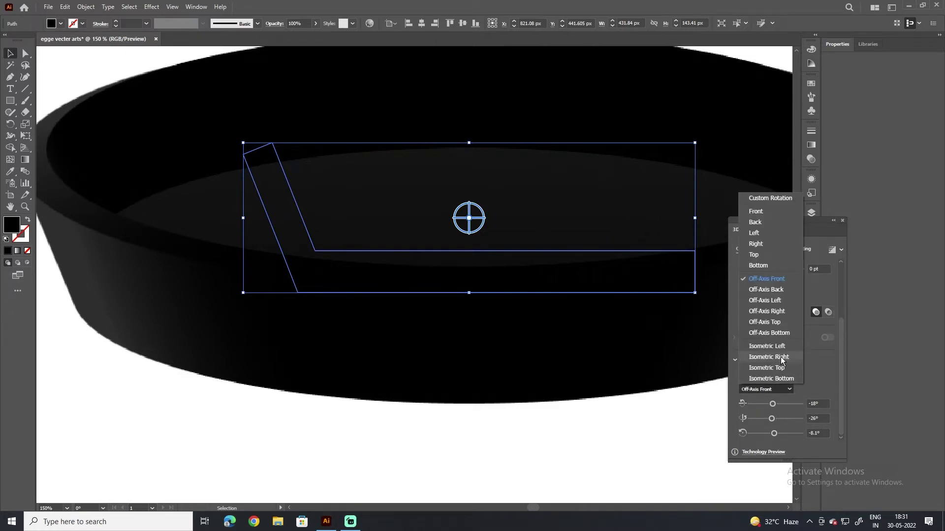
left_click(781, 358)
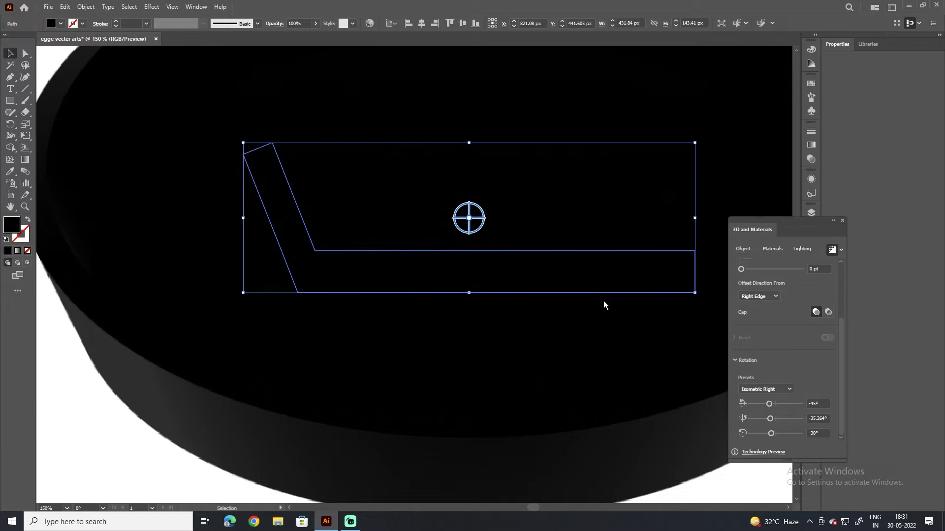
scroll(598, 339, "down", 1)
- Reposition the 3D pan on the artboard and adjust its scale
scroll(603, 340, "down", 2, "alt")
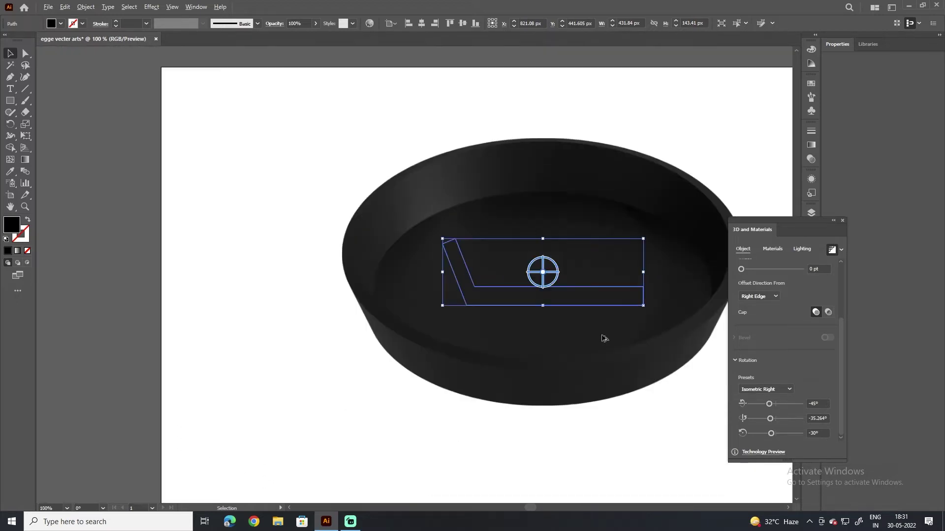
scroll(492, 328, "down", 1, "alt")
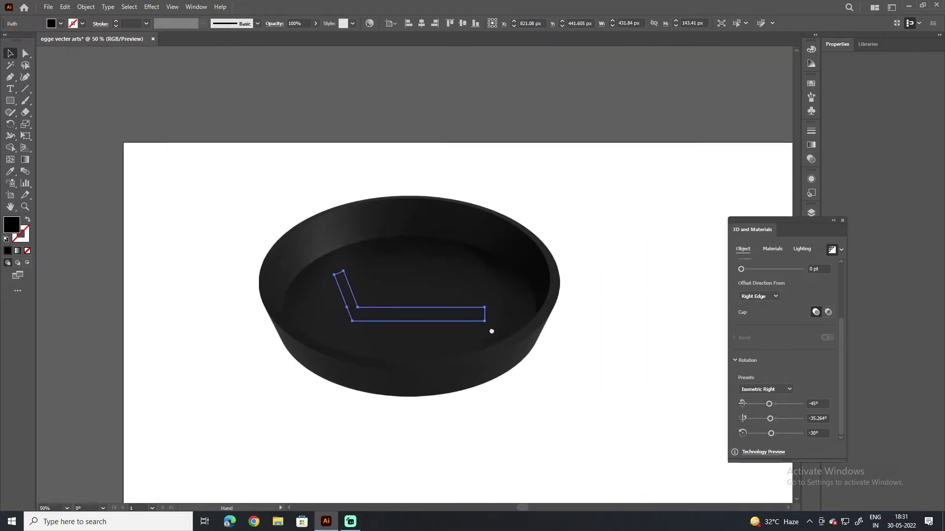
scroll(495, 267, "down", 2)
left_click_drag(385, 290, 400, 332)
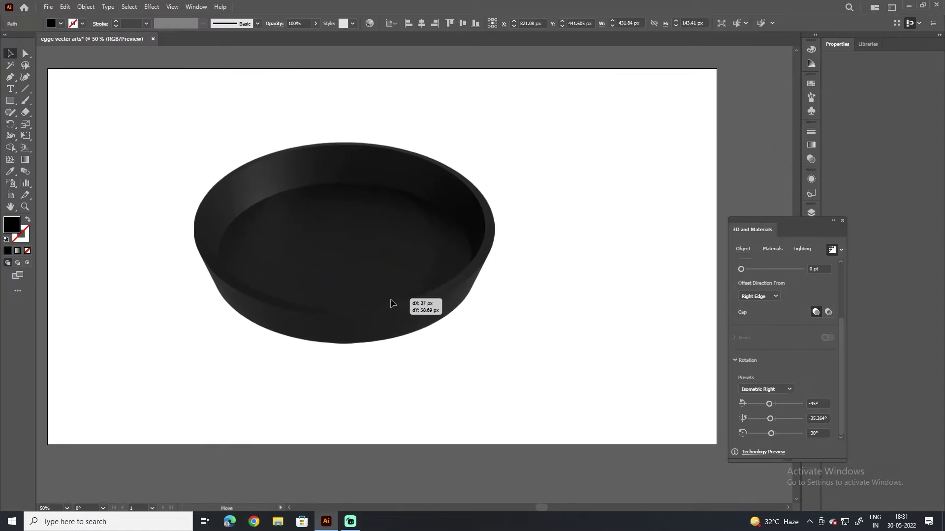
scroll(484, 317, "down", 2, "alt")
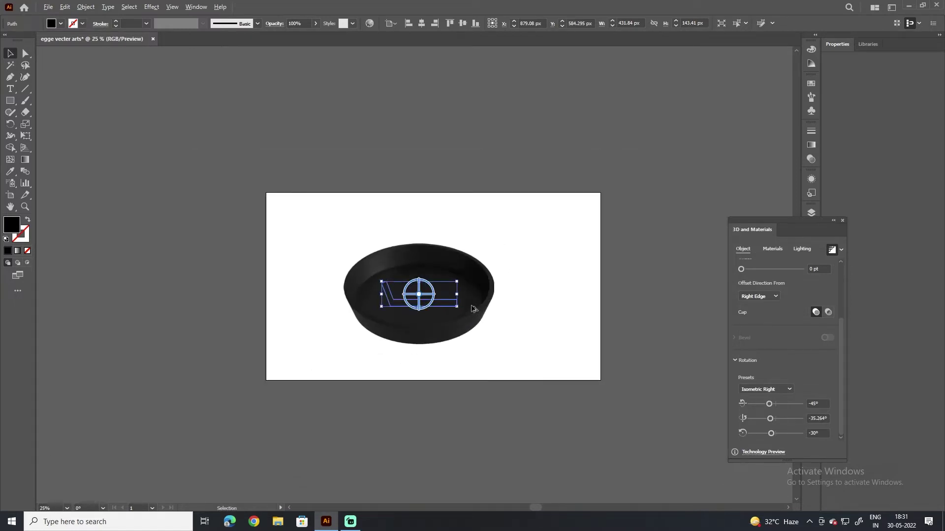
scroll(471, 309, "up", 1, "alt")
left_click_drag(452, 305, 450, 301)
left_click_drag(500, 287, 500, 287)
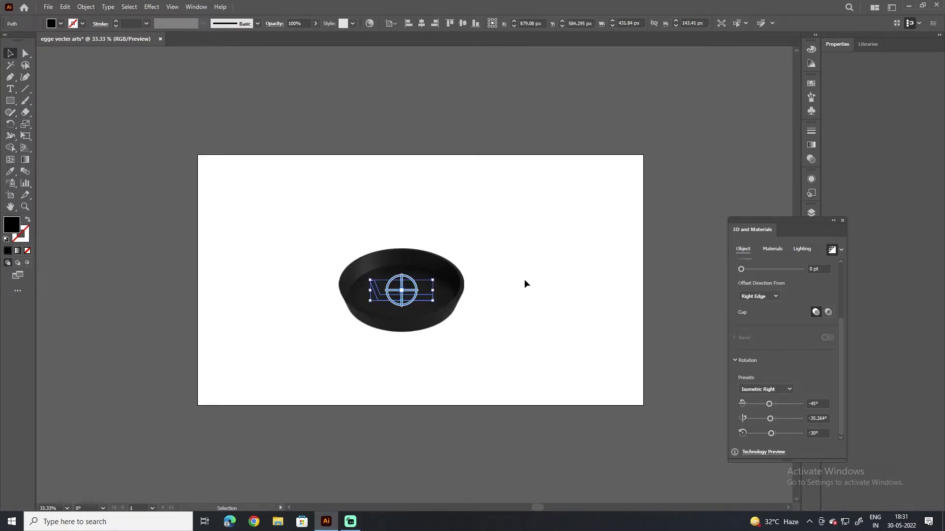
left_click(524, 279)
- Enlarge the pan's profile path so the revolved pan renders wider
scroll(433, 305, "up", 2, "alt")
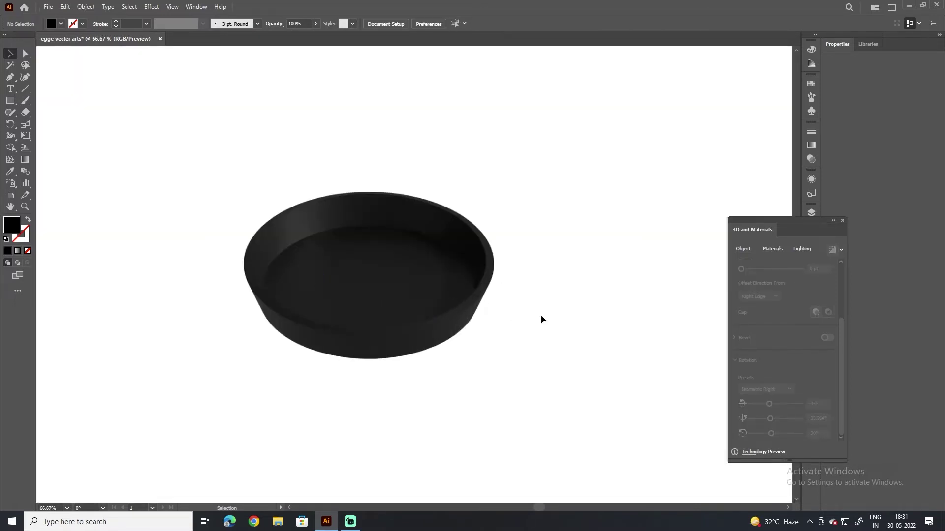
left_click(470, 319)
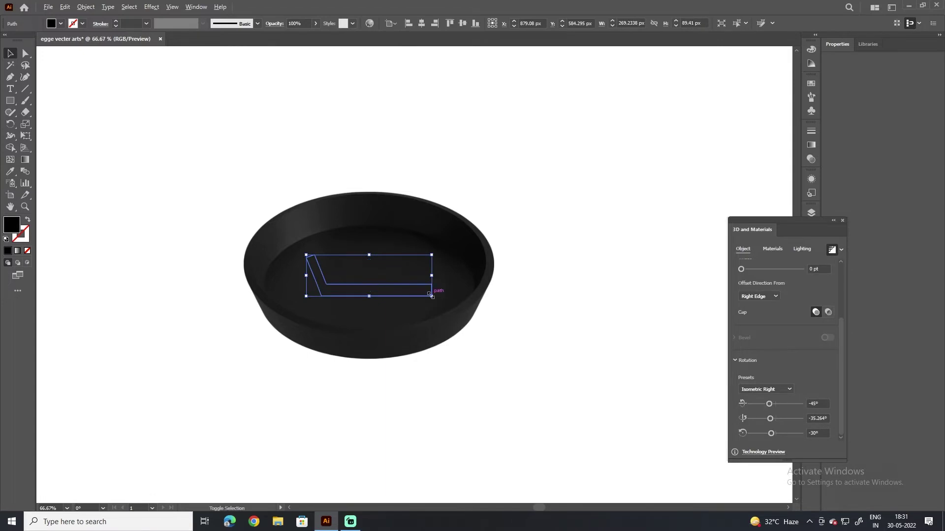
left_click_drag(431, 295, 591, 347)
left_click(591, 348)
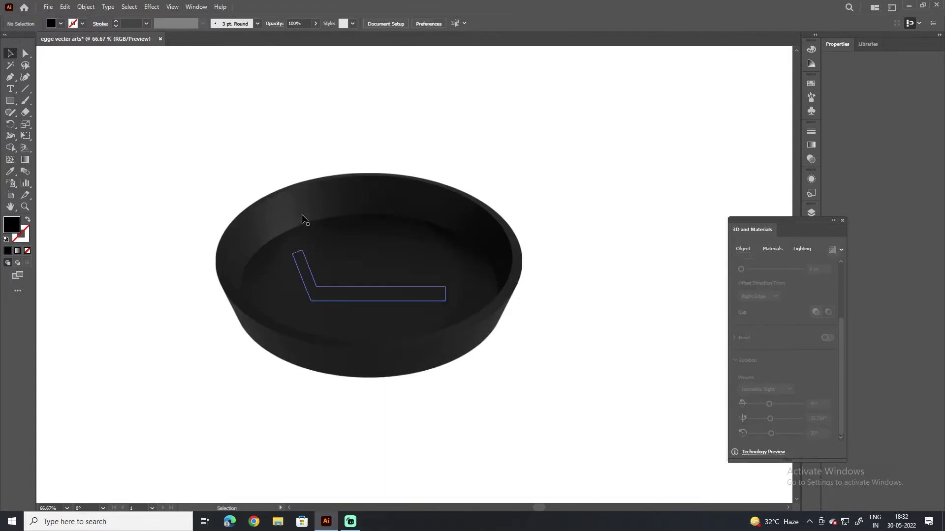
left_click(9, 100)
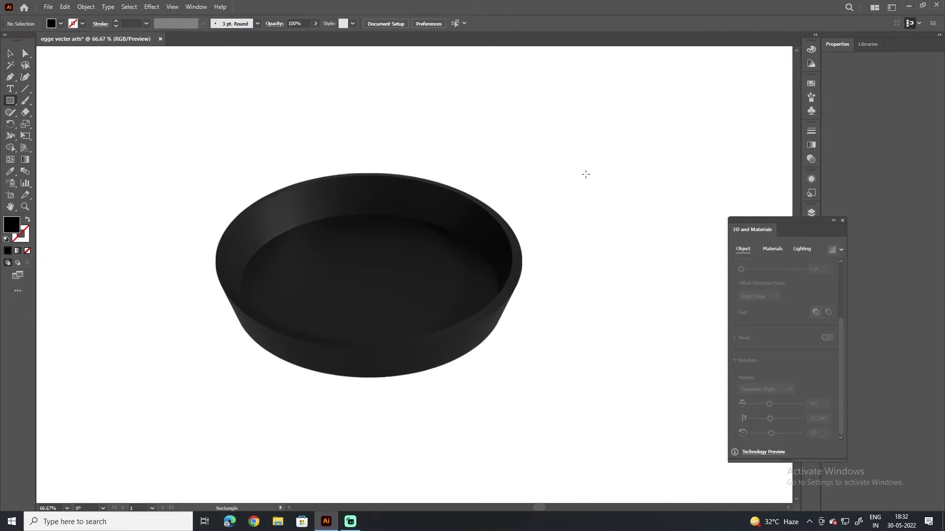
- Draw a tall thin rectangle right of the pan and a shorter duplicate directly beneath it
left_click_drag(597, 141, 612, 268)
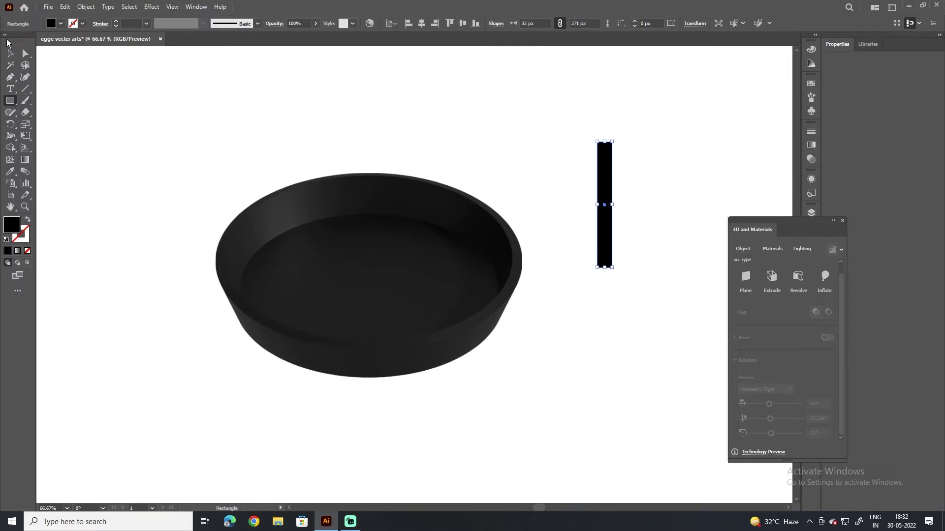
left_click_drag(599, 275, 616, 315)
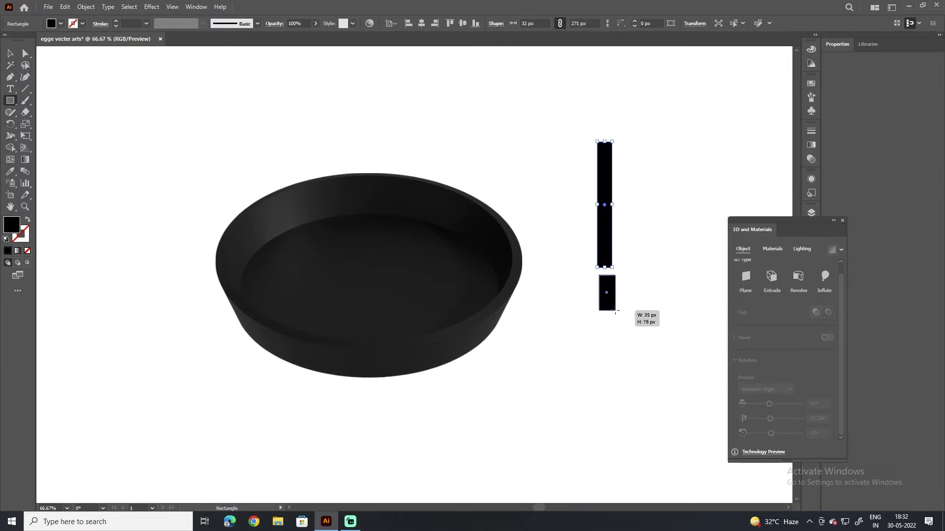
key("ctrl+z")
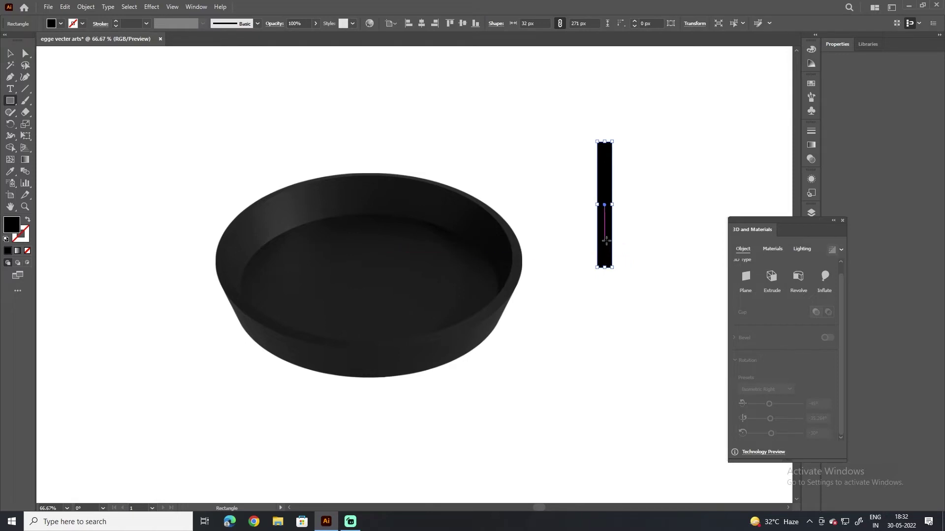
left_click(11, 54)
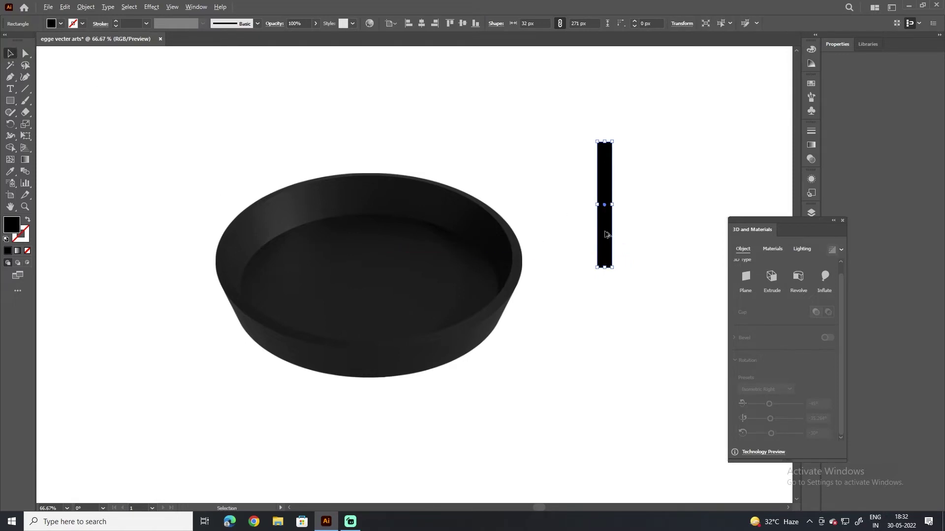
left_click_drag(606, 235, 606, 365, "alt")
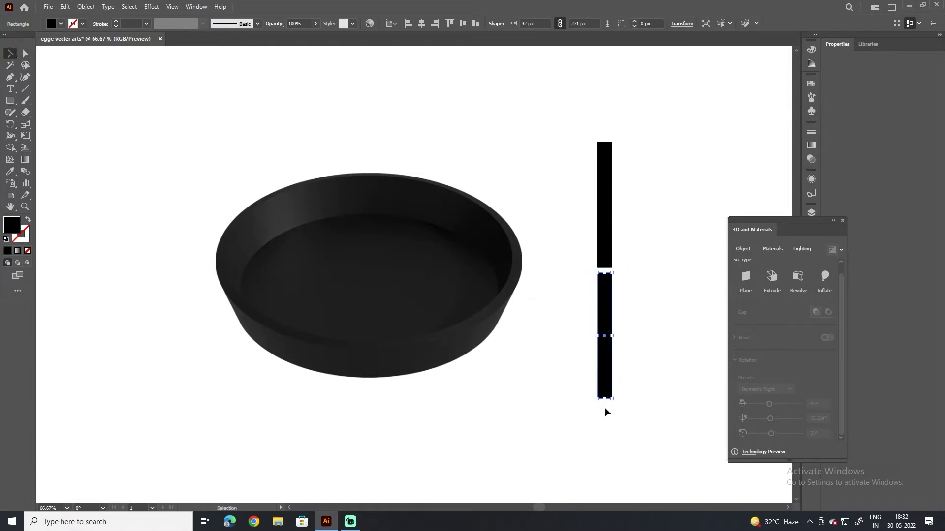
left_click_drag(606, 399, 614, 312)
left_click(607, 216)
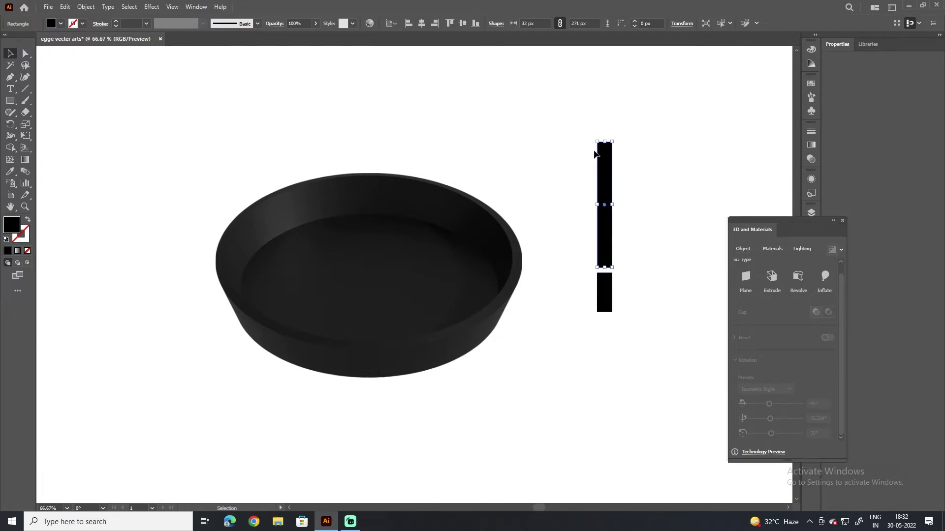
scroll(607, 149, "up", 2, "alt")
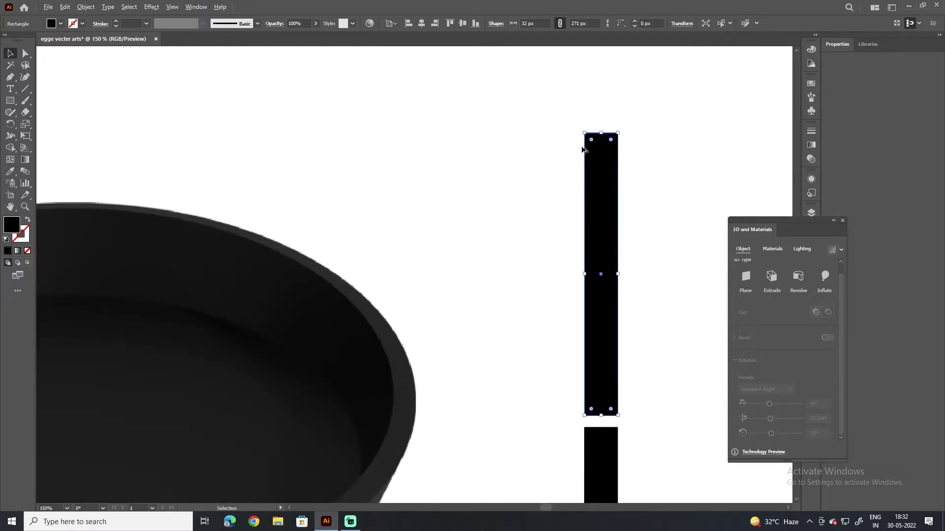
- Fill the tall rectangle with grey #7A7A7A
double_click(11, 228)
left_click_drag(394, 333, 383, 359)
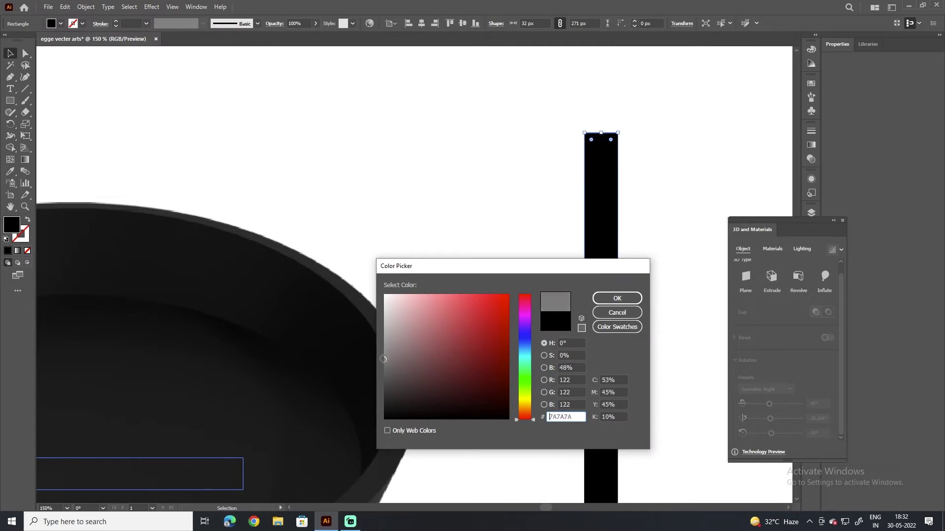
left_click(603, 298)
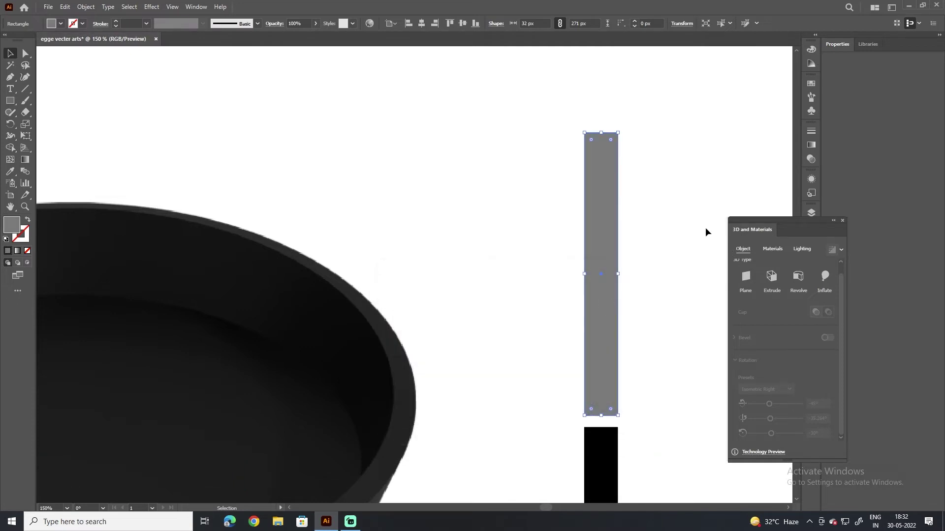
left_click(700, 228)
- Round the grey rectangle's top-left corner with the Direct Selection corner widget
left_click(595, 214)
left_click(26, 53)
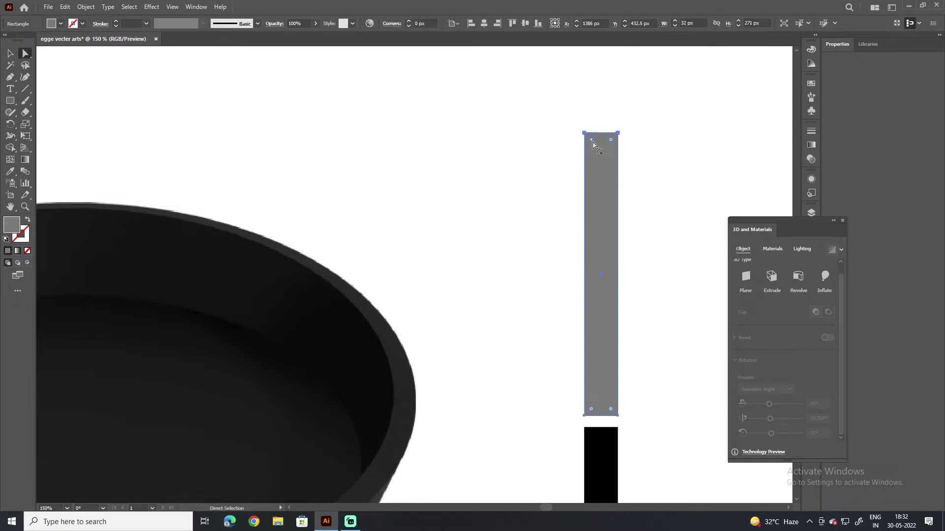
left_click_drag(592, 142, 644, 205)
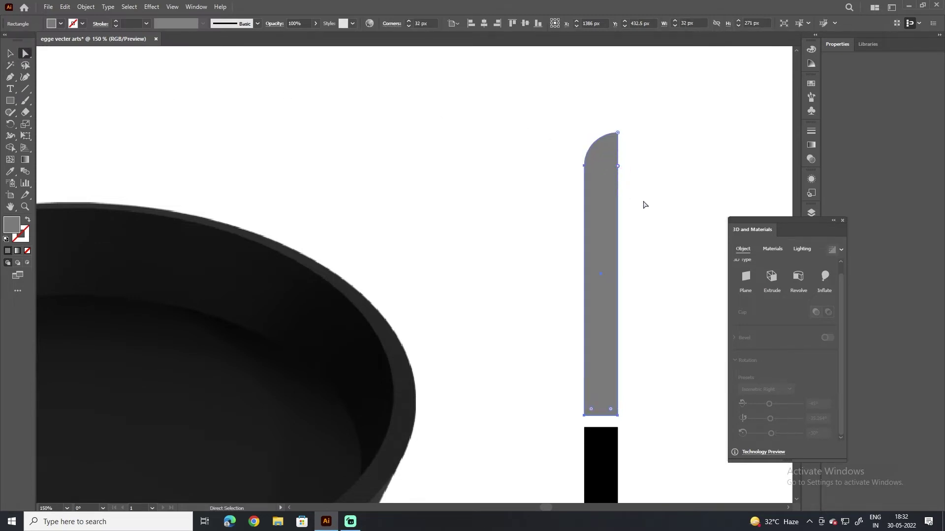
scroll(684, 206, "down", 1)
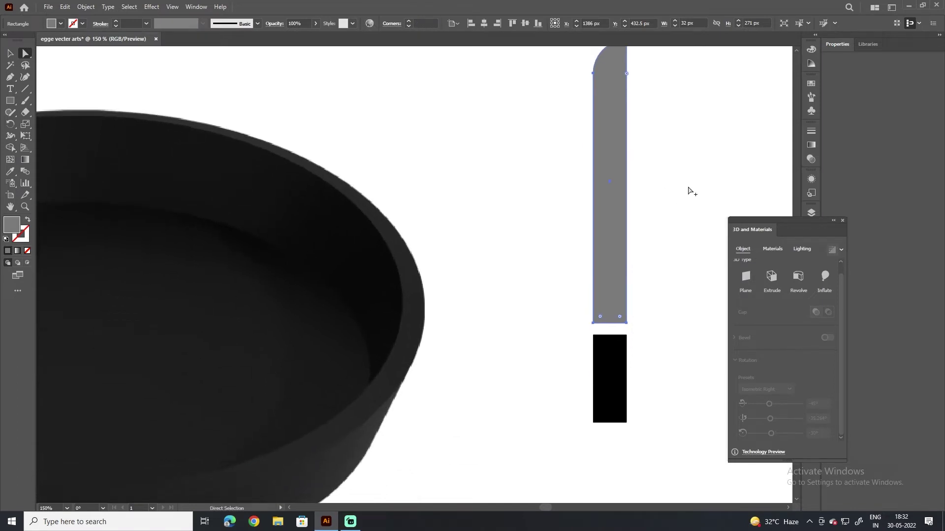
scroll(689, 191, "down", 1)
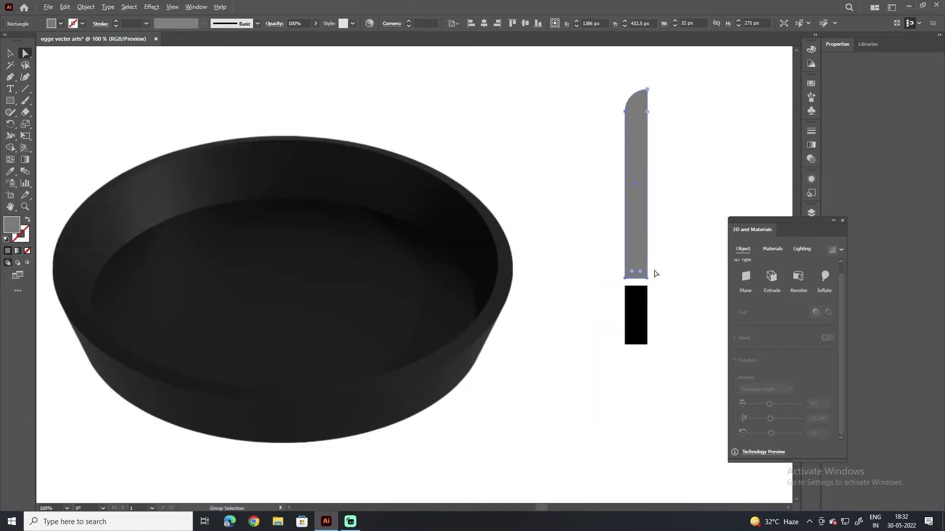
- Fill the tall shape orange-red #DB4016 and revolve it around its Right Edge
double_click(7, 227)
left_click_drag(521, 399, 525, 416)
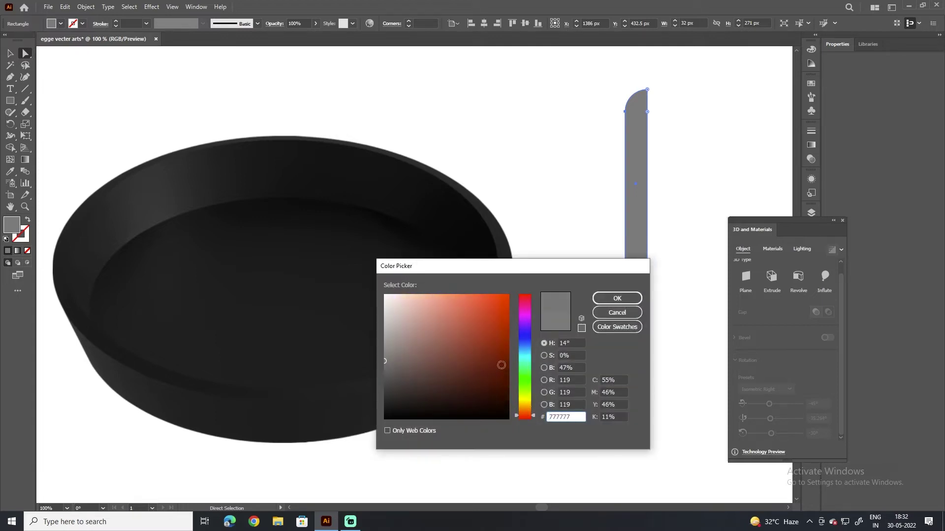
left_click(497, 311)
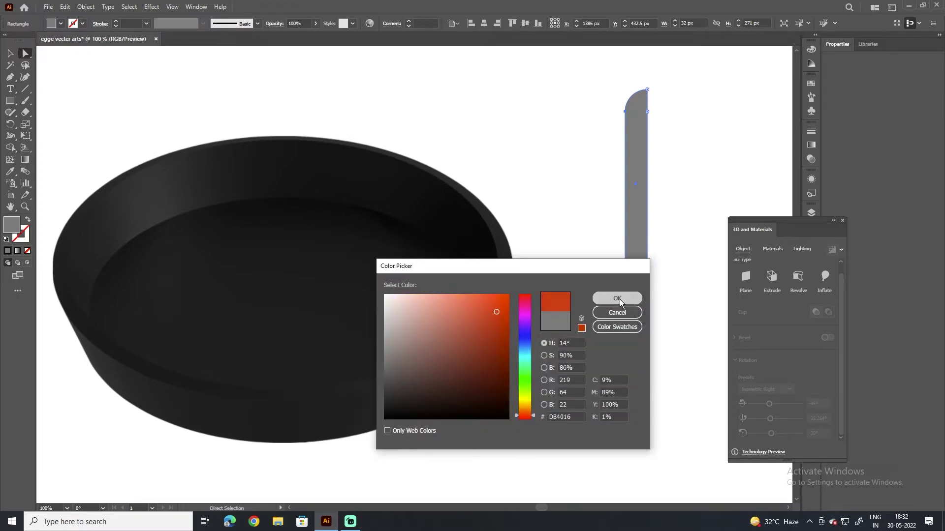
left_click(616, 297)
left_click(793, 276)
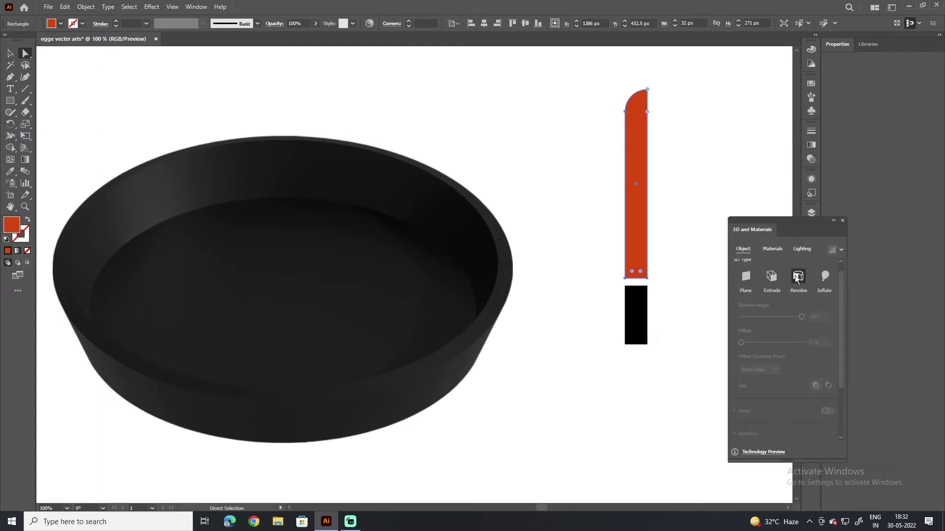
left_click(771, 371)
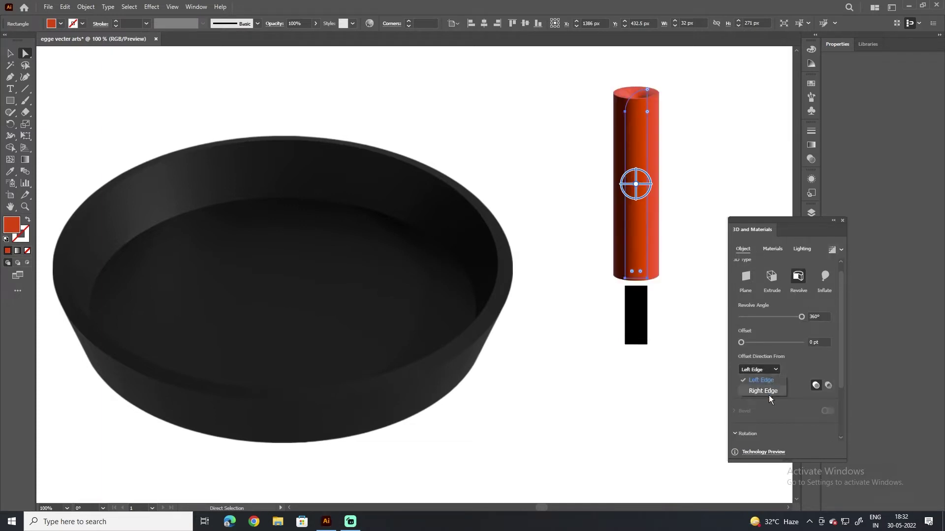
left_click(770, 396)
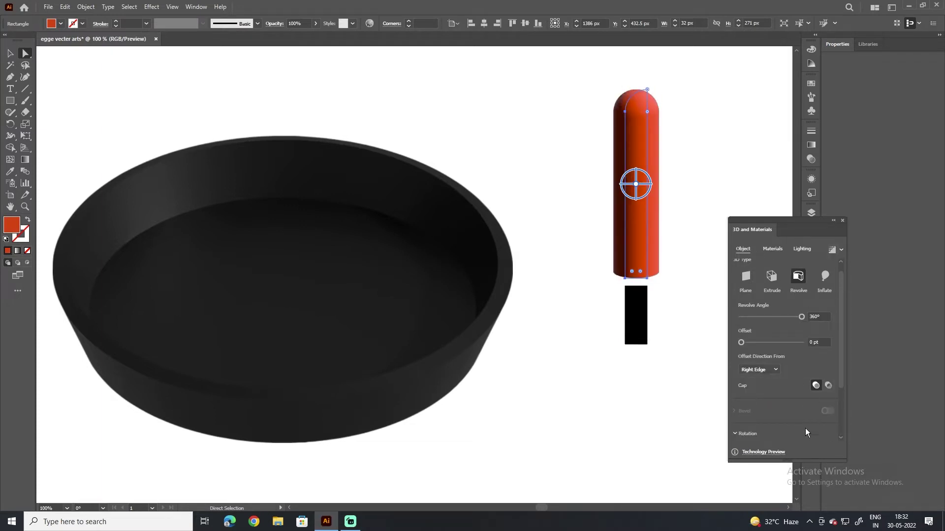
- Browse the 3D materials and apply a wood-grain material to the cylinder
left_click(772, 251)
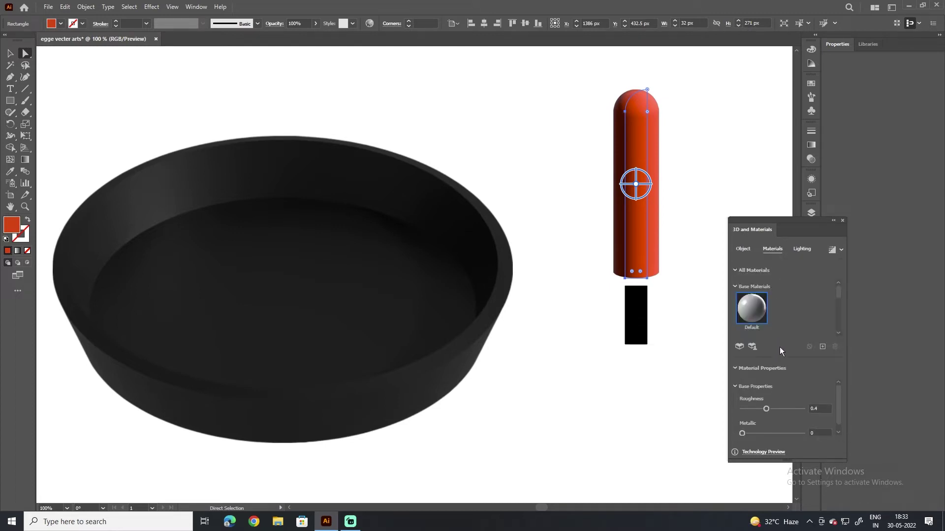
left_click_drag(840, 296, 841, 305)
left_click(743, 294)
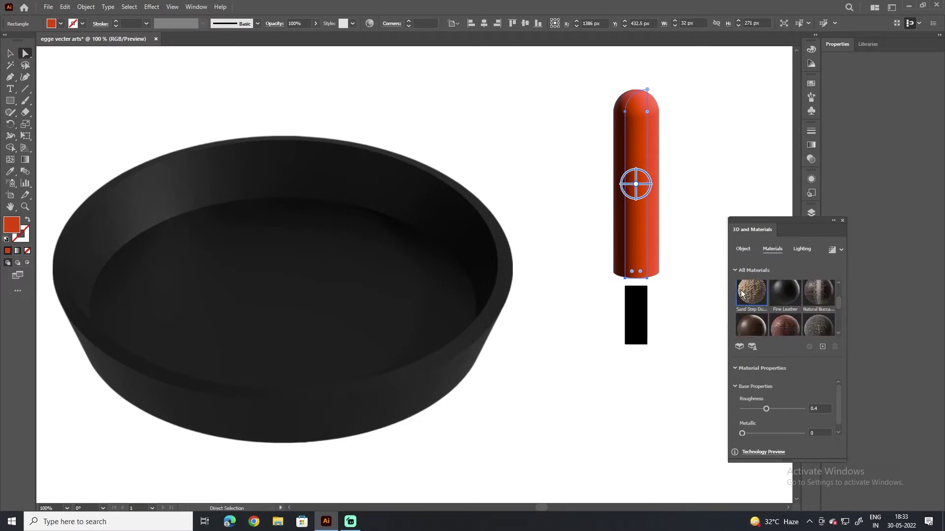
scroll(806, 306, "down", 1)
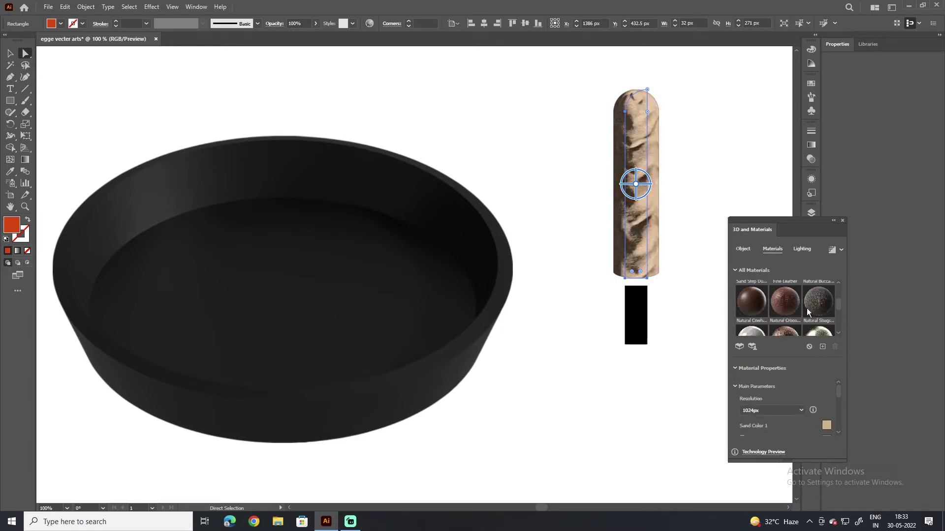
scroll(807, 308, "down", 1)
left_click(788, 313)
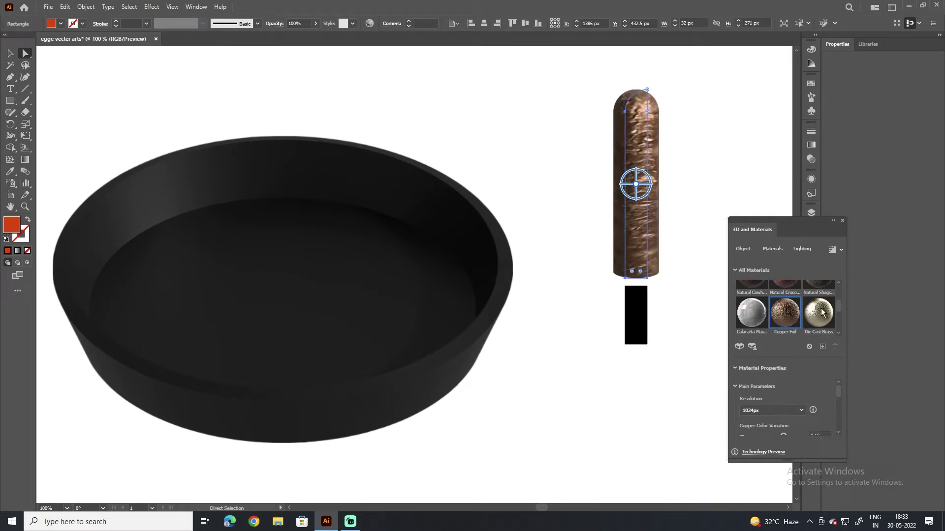
left_click_drag(837, 306, 841, 320)
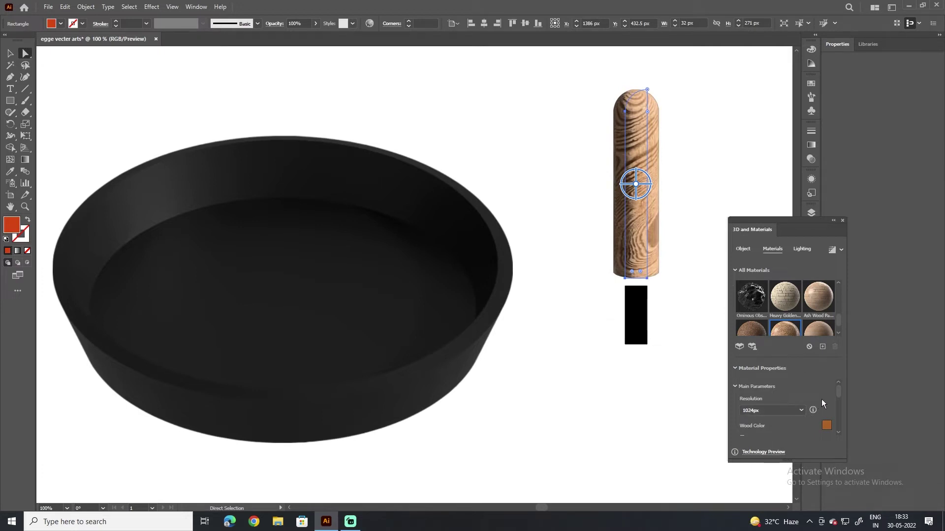
- Set the wooden handle's rotation preset to Isometric Top
left_click(749, 247)
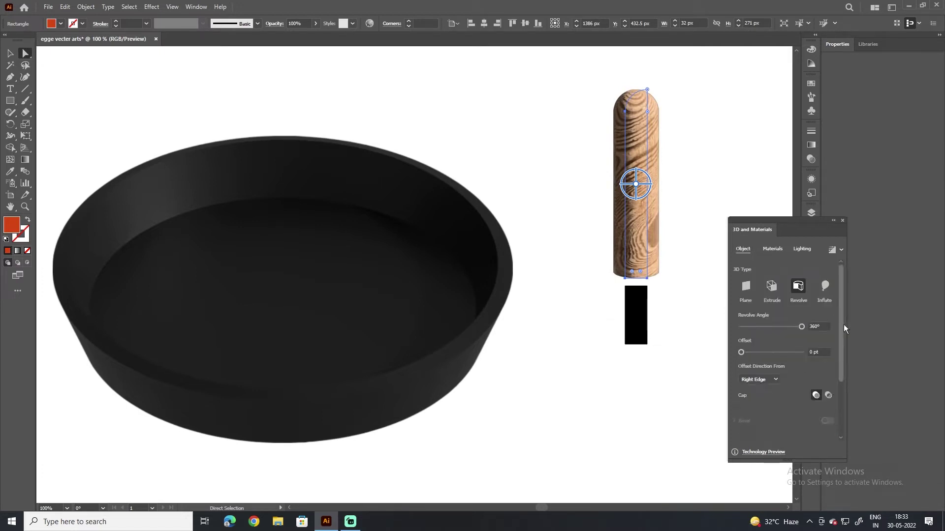
left_click_drag(843, 339, 843, 426)
left_click(789, 388)
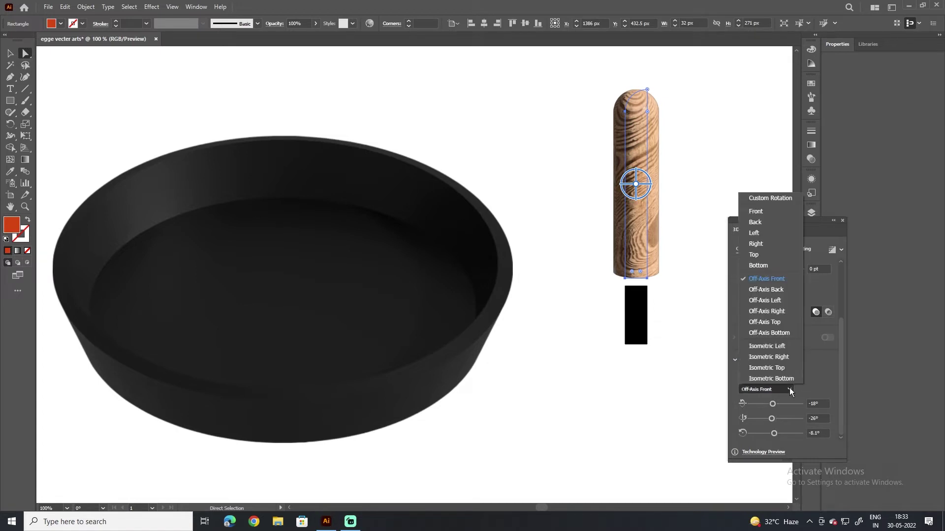
left_click(783, 367)
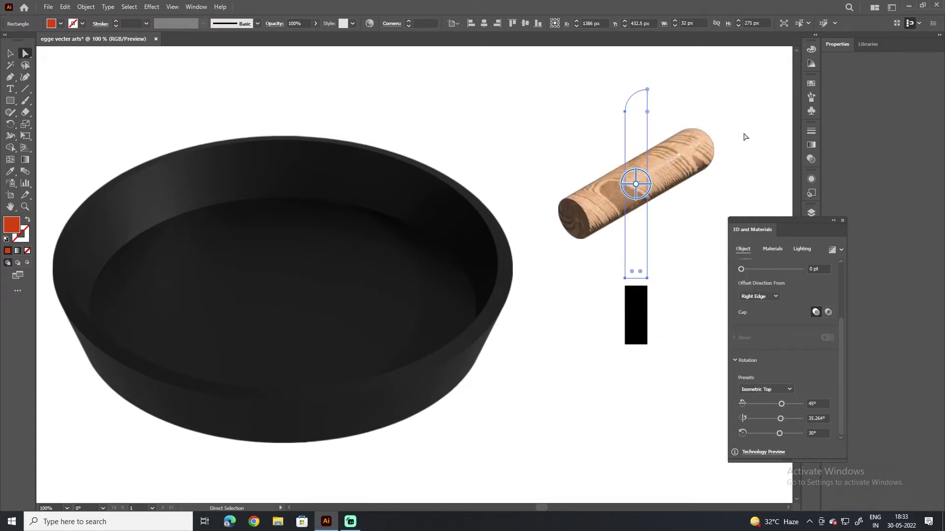
left_click(704, 211)
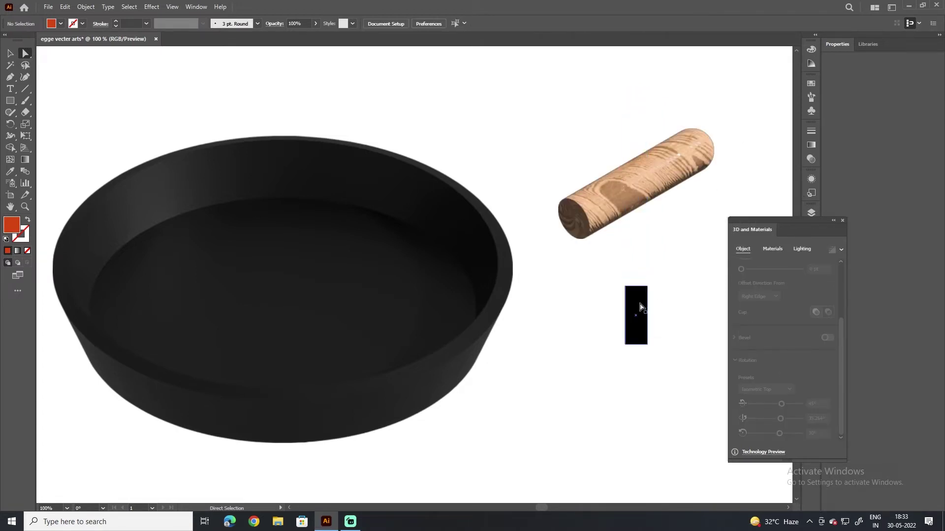
left_click(639, 308)
- Fill the small rectangle with light grey #A8A5A5
double_click(17, 226)
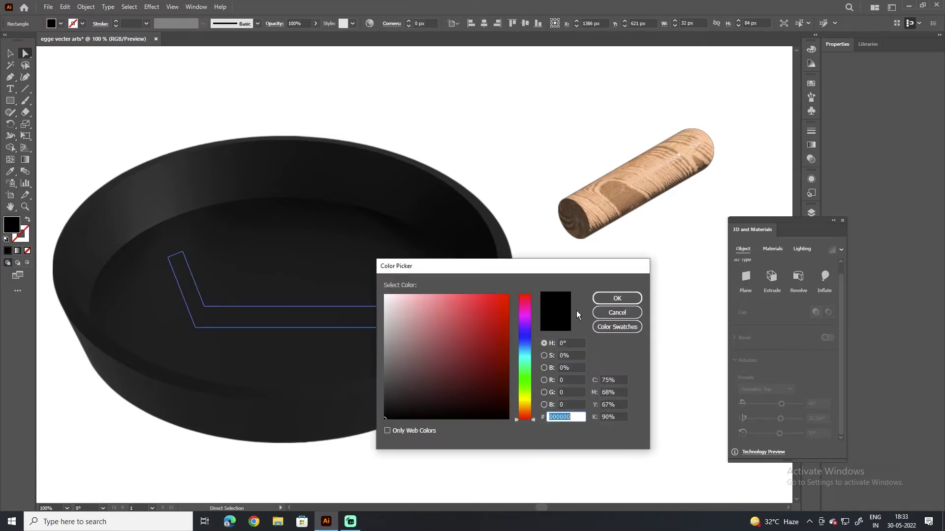
left_click(389, 336)
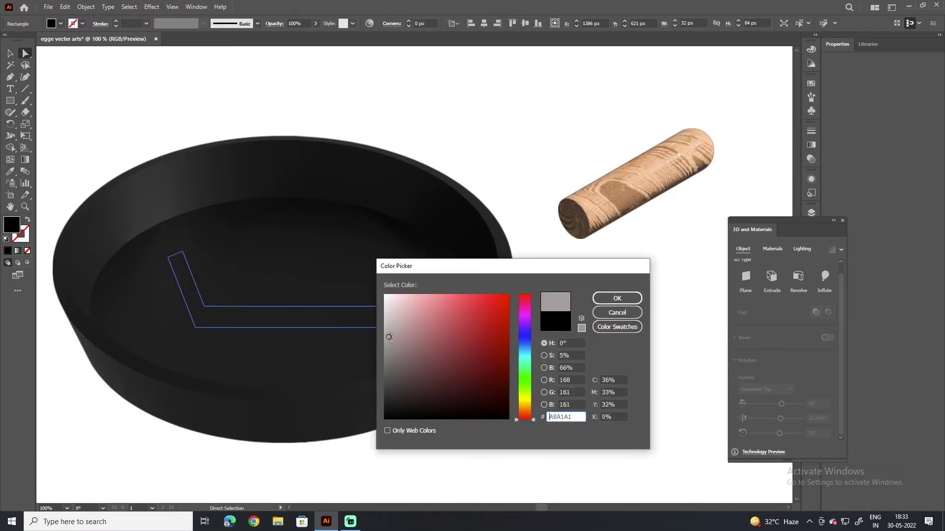
left_click(615, 299)
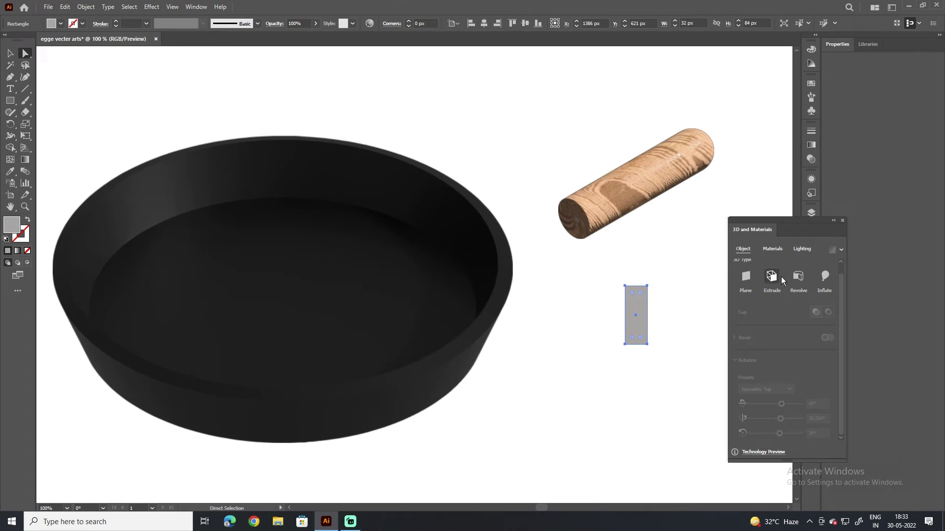
- Revolve the grey rectangle around its Right Edge with the Isometric Top preset
left_click(797, 277)
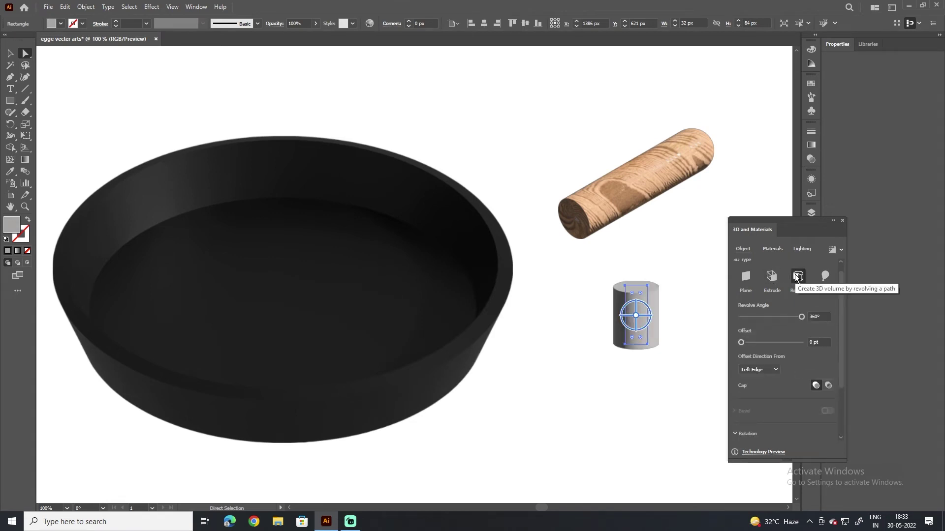
left_click(772, 370)
left_click(763, 388)
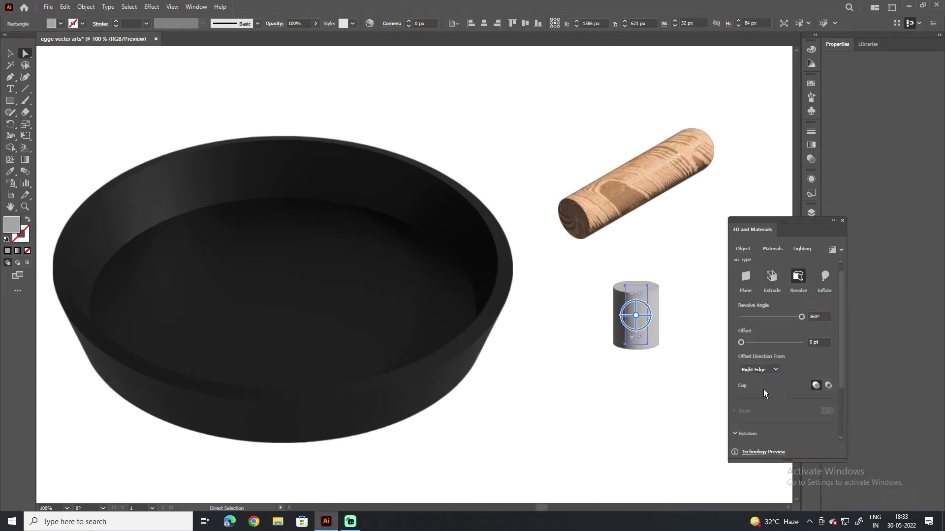
left_click_drag(843, 385, 845, 446)
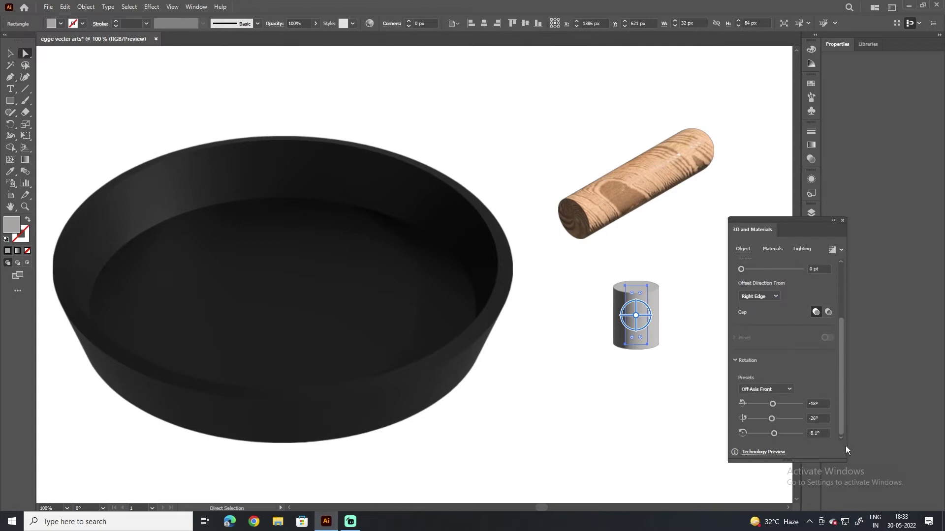
left_click(783, 390)
left_click(772, 369)
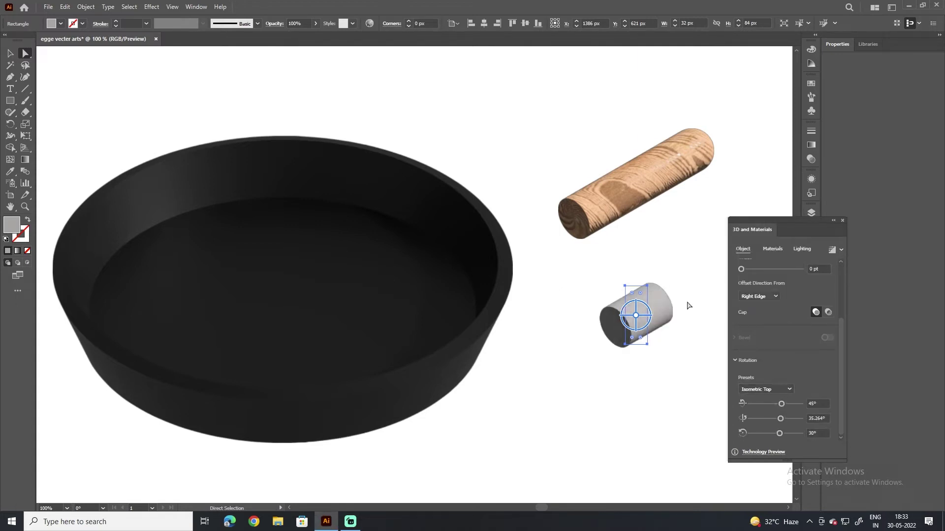
left_click_drag(649, 323, 649, 192)
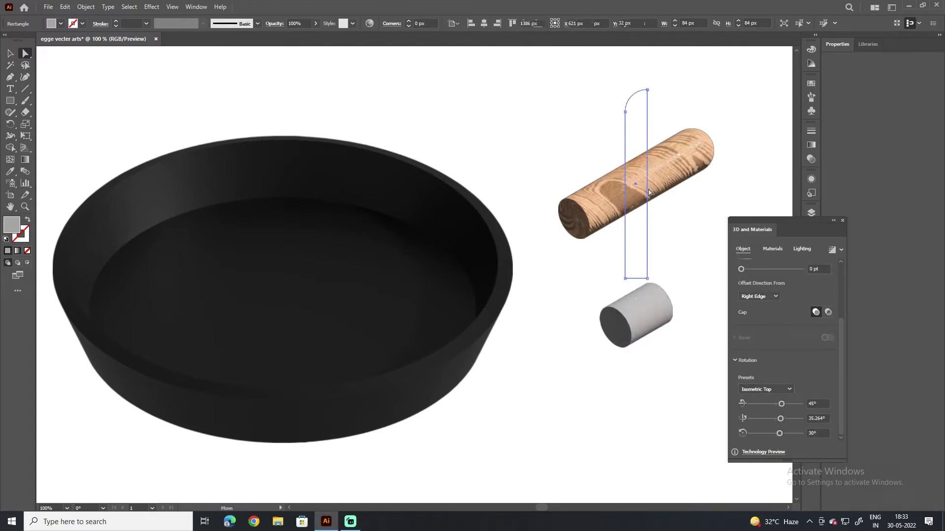
- Turn on ray-traced rendering for the wooden handle and the grey cylinder
left_click(831, 249)
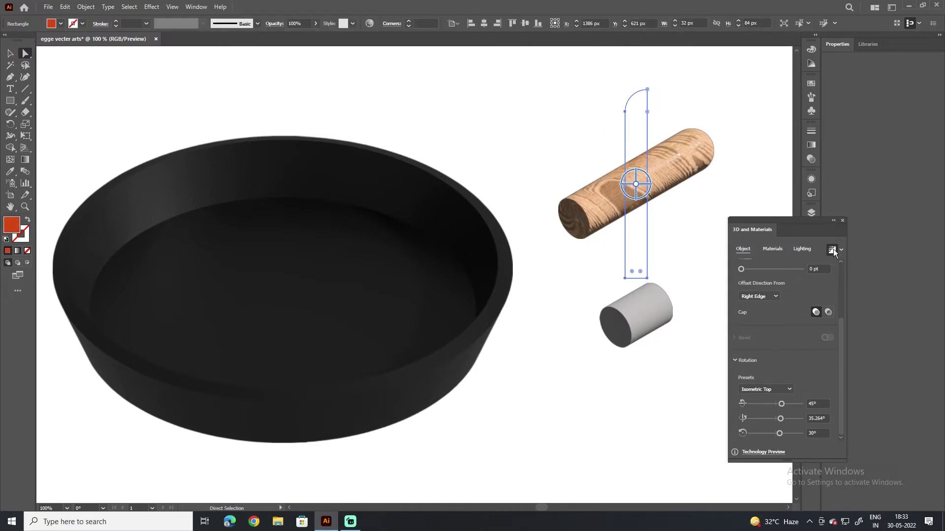
left_click(677, 317)
left_click(636, 315)
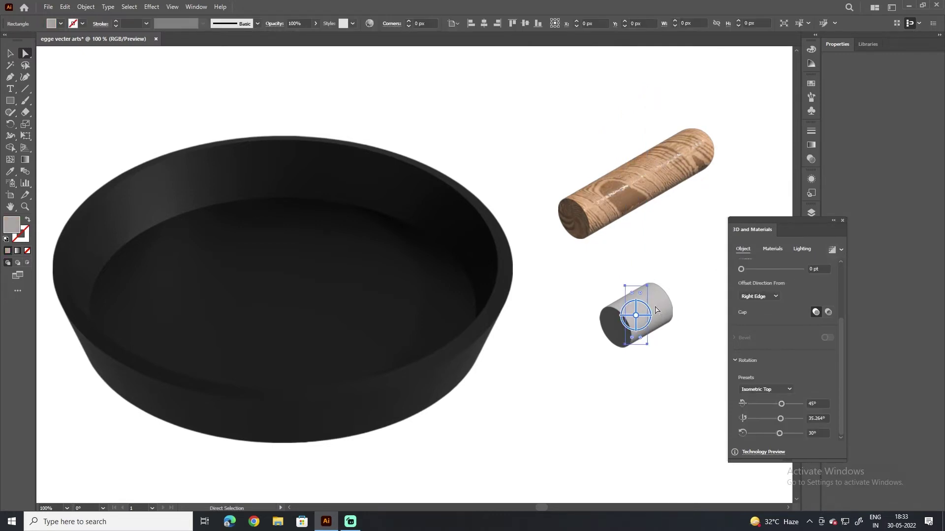
left_click(831, 249)
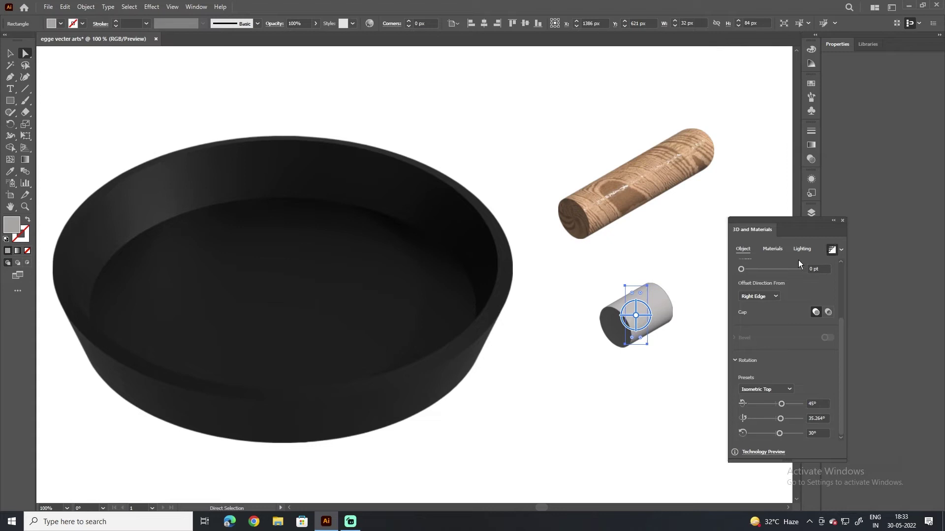
left_click(679, 243)
mouse_move(647, 308)
left_mouse_down()
mouse_move(602, 279)
mouse_move(621, 302)
left_mouse_up()
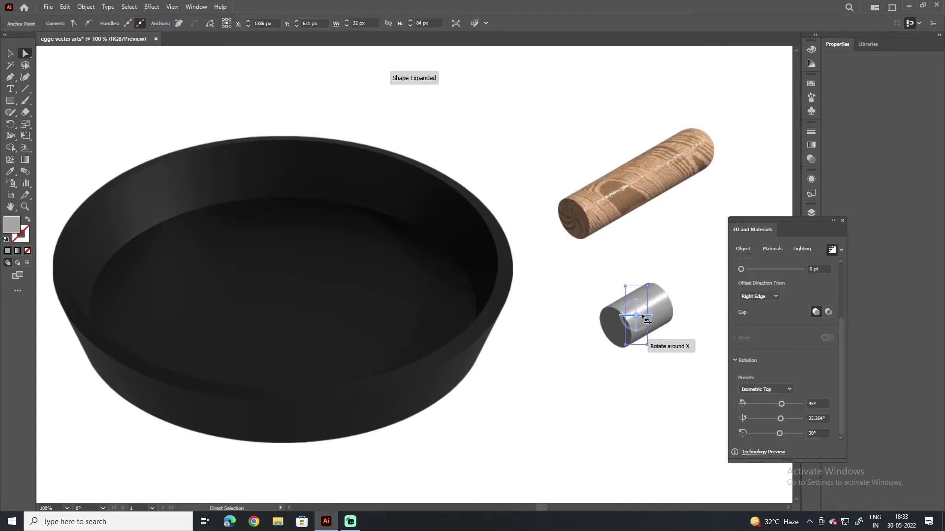
- Move and shrink the grey cylinder to sit snugly on the handle's end
scroll(644, 318, "up", 2)
scroll(646, 319, "up", 1)
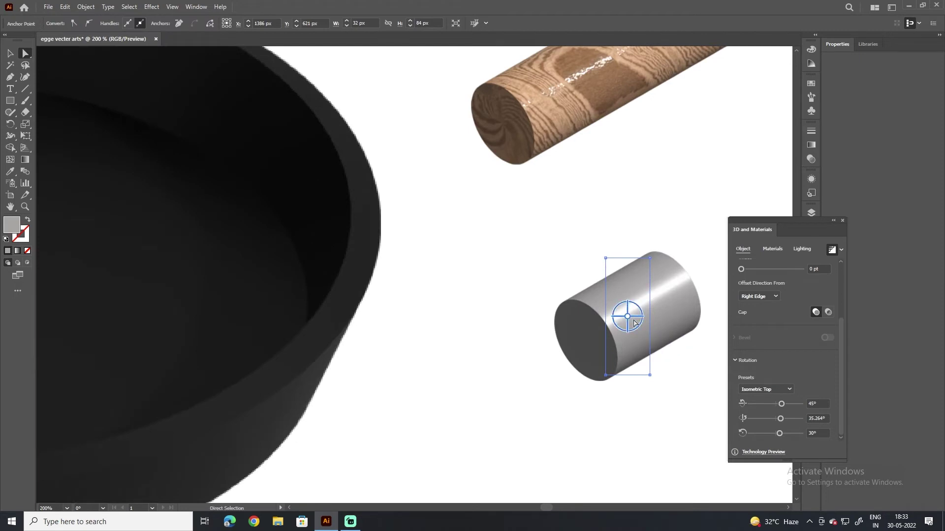
left_click_drag(642, 332, 474, 167)
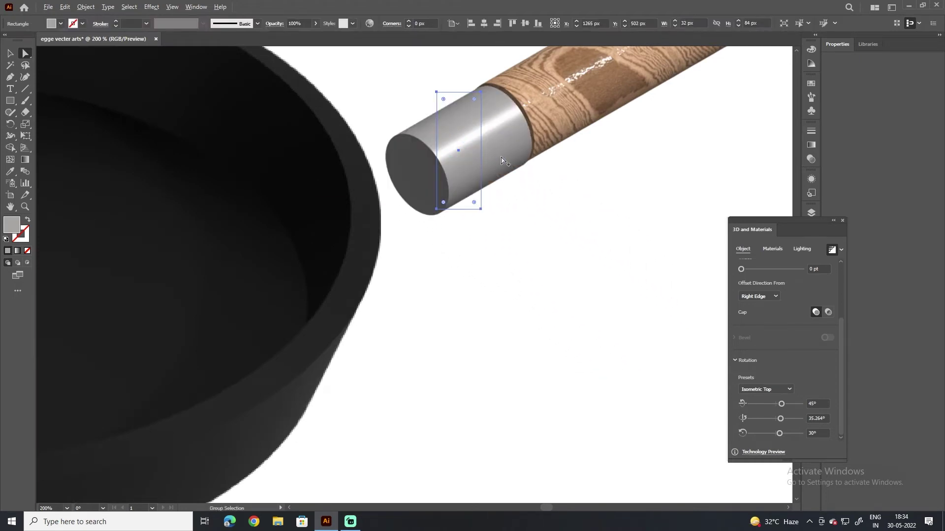
scroll(494, 163, "up", 2)
left_click_drag(543, 156, 578, 273)
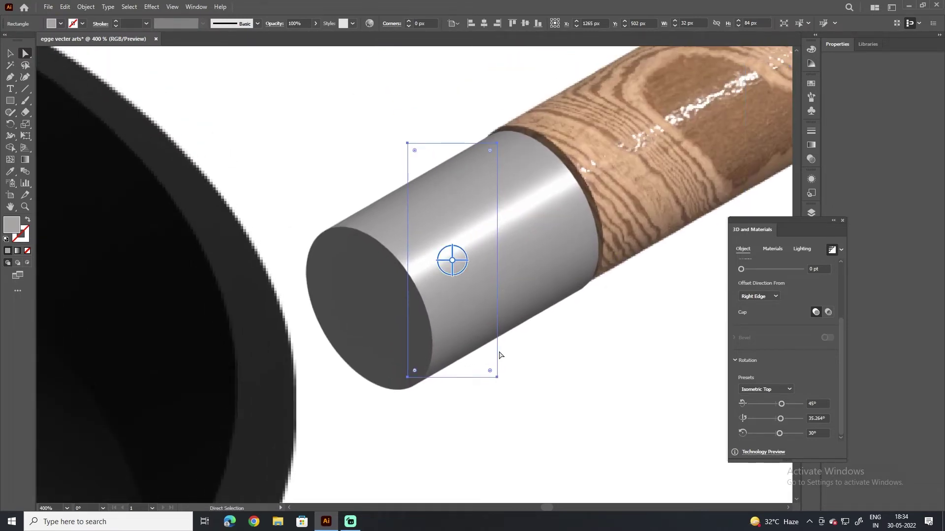
left_click_drag(497, 376, 489, 367)
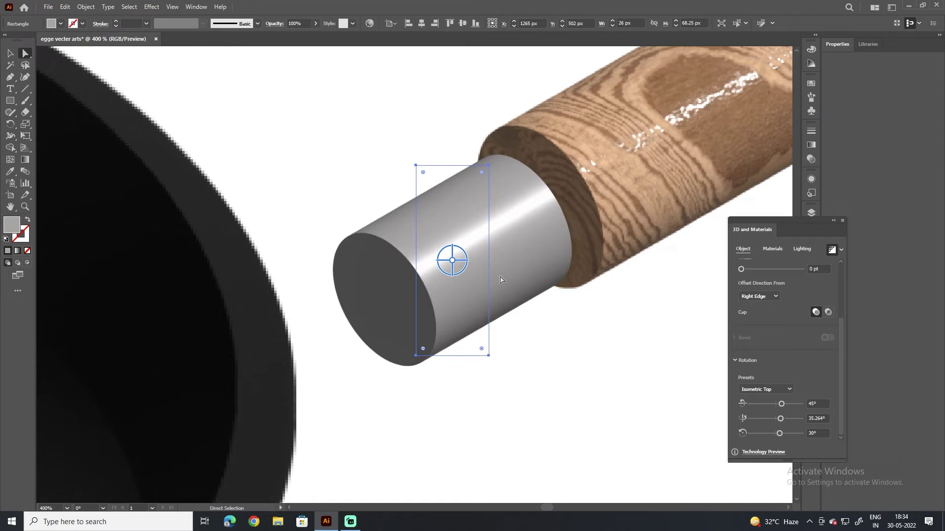
left_click_drag(486, 272, 595, 319)
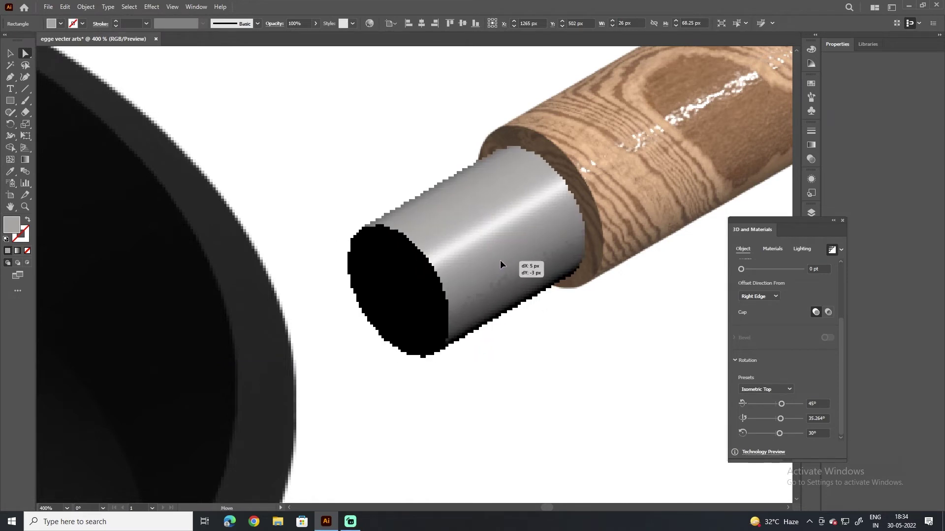
left_click(640, 350)
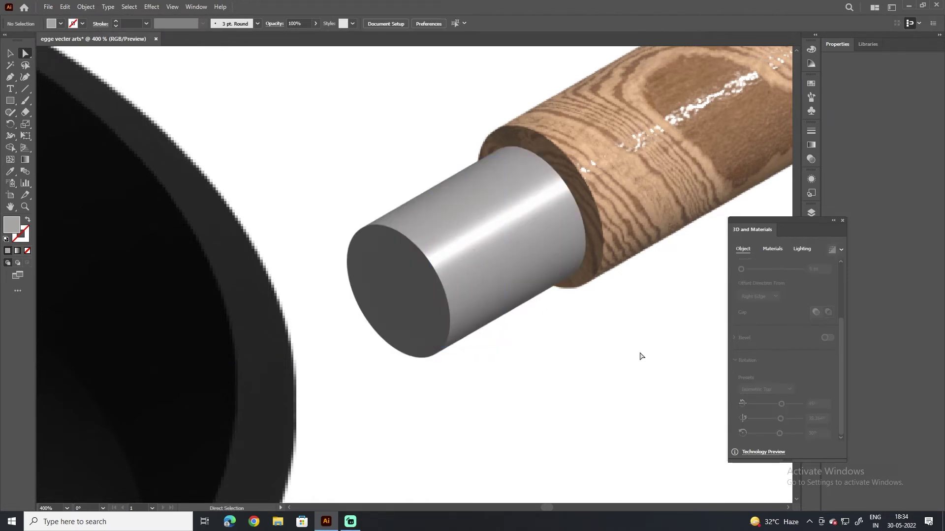
scroll(640, 352, "down", 2)
scroll(639, 352, "down", 3)
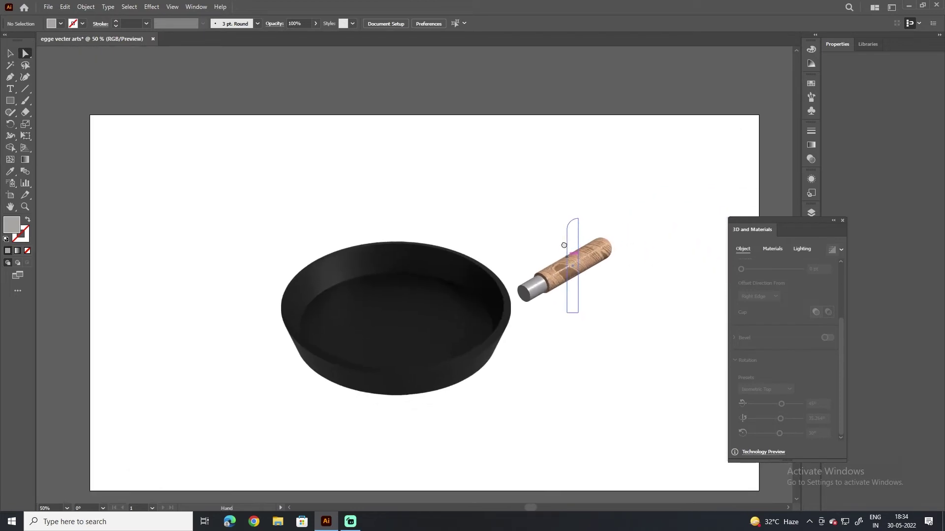
- Bring the pan to front, then tilt and move it to meet the connector
left_click(463, 303)
right_click(456, 296)
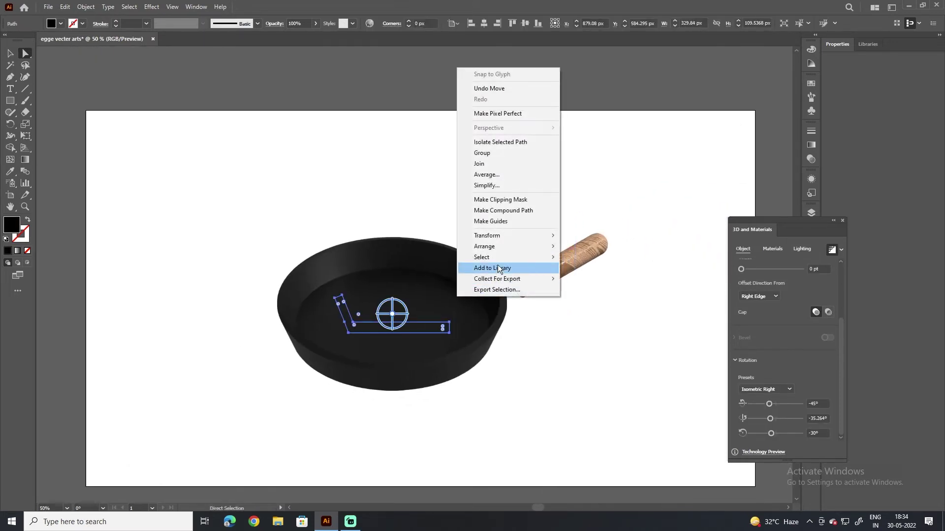
mouse_move(484, 247)
left_click(620, 247)
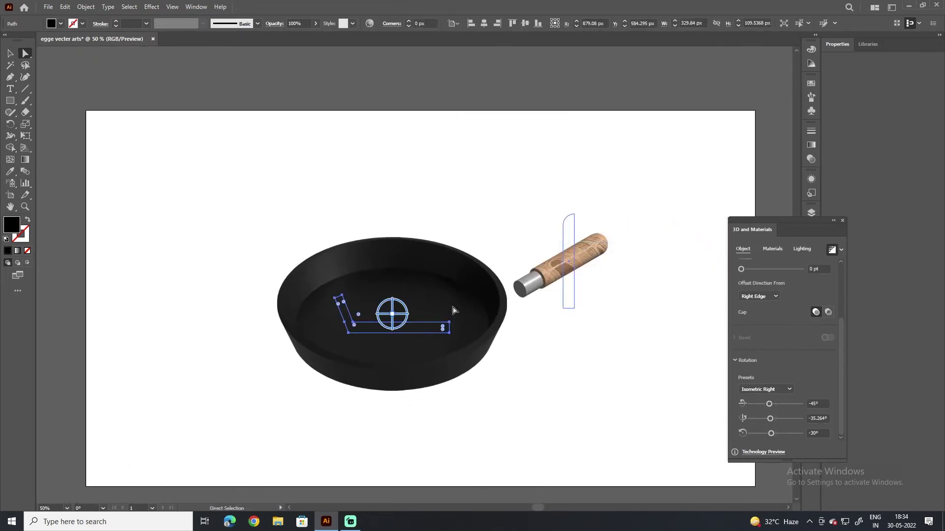
left_click_drag(401, 317, 449, 312)
left_click_drag(463, 370, 492, 371)
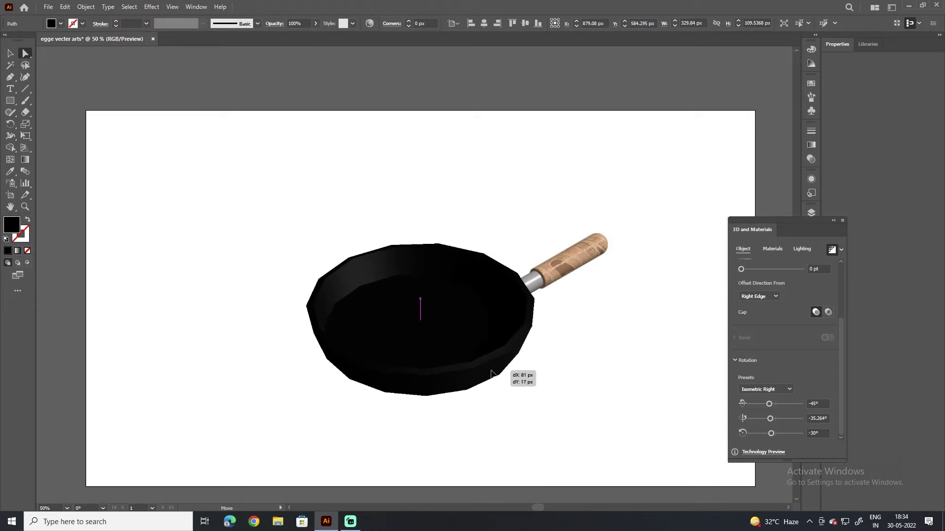
left_click(577, 358)
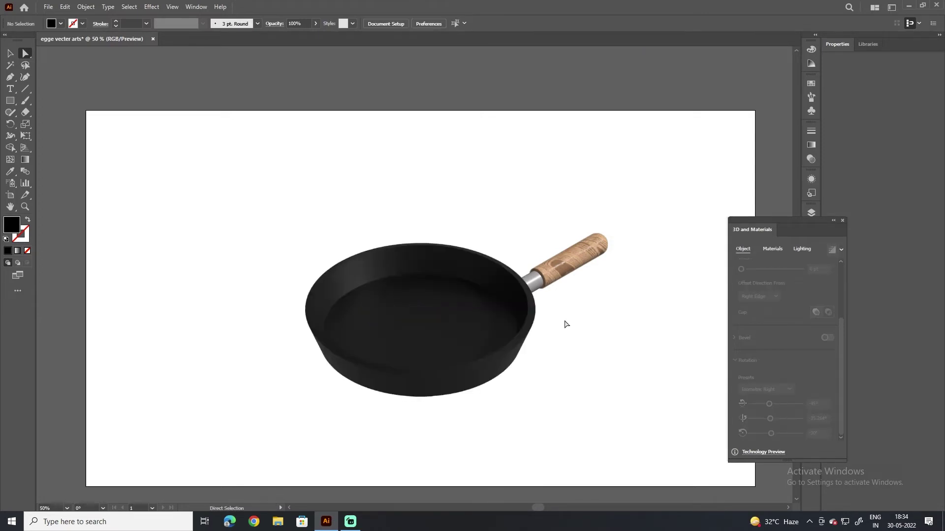
scroll(558, 328, "up", 2)
- Draw a star above the pan and round off its corners
scroll(573, 327, "down", 1)
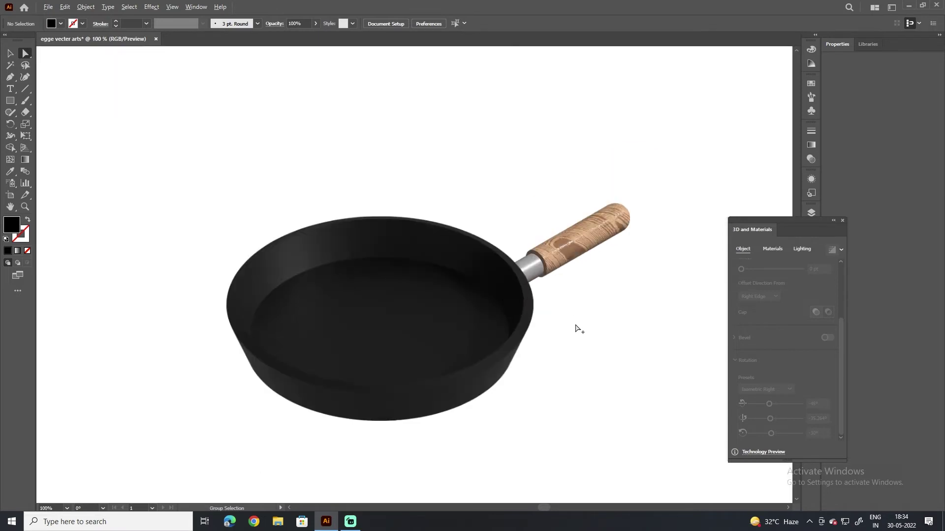
left_click(10, 100)
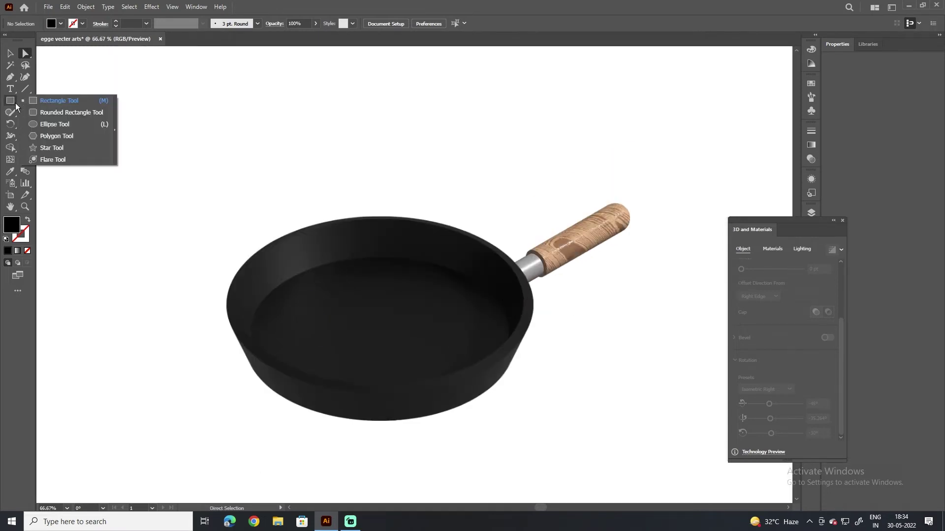
left_click(51, 148)
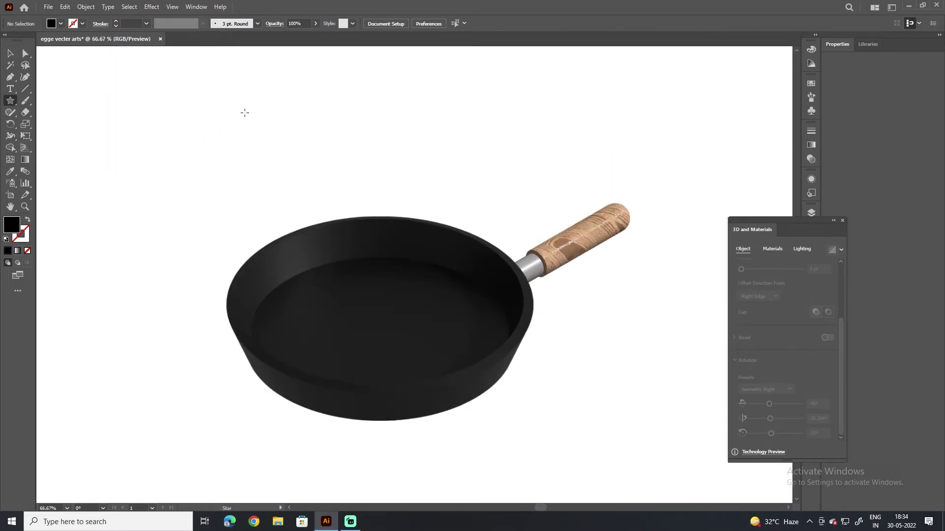
mouse_move(244, 112)
left_mouse_down()
mouse_move(301, 147)
mouse_move(312, 130)
left_mouse_up()
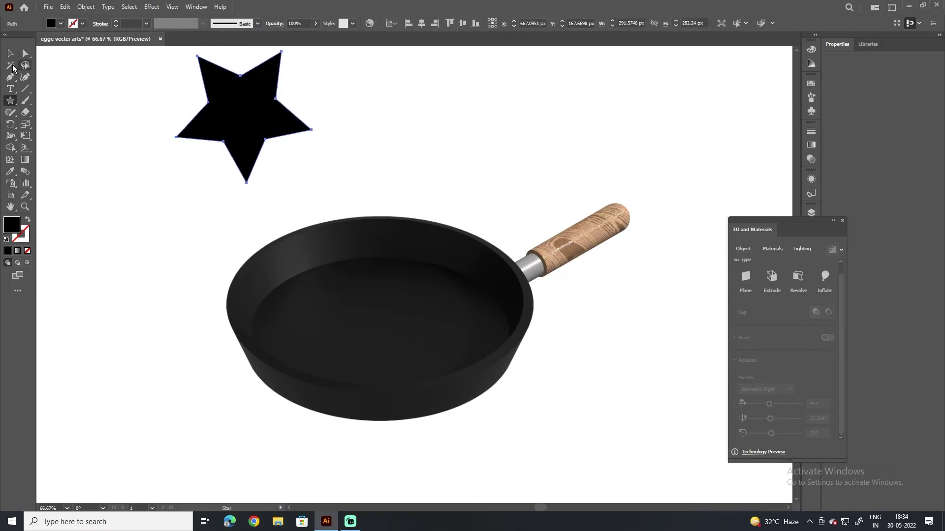
left_click(25, 54)
left_click_drag(203, 63, 221, 80)
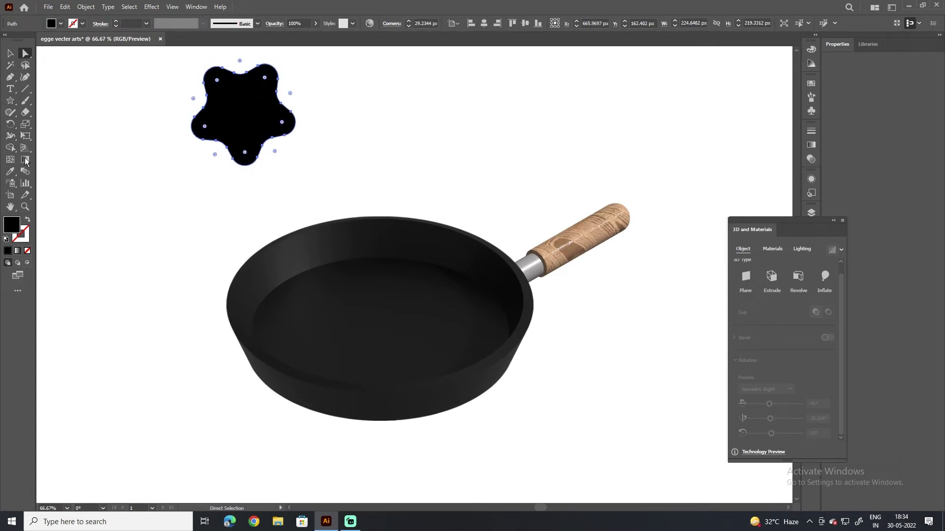
- Fill the star with pure white and move it to the pan's centre
double_click(12, 225)
left_click_drag(441, 361, 374, 278)
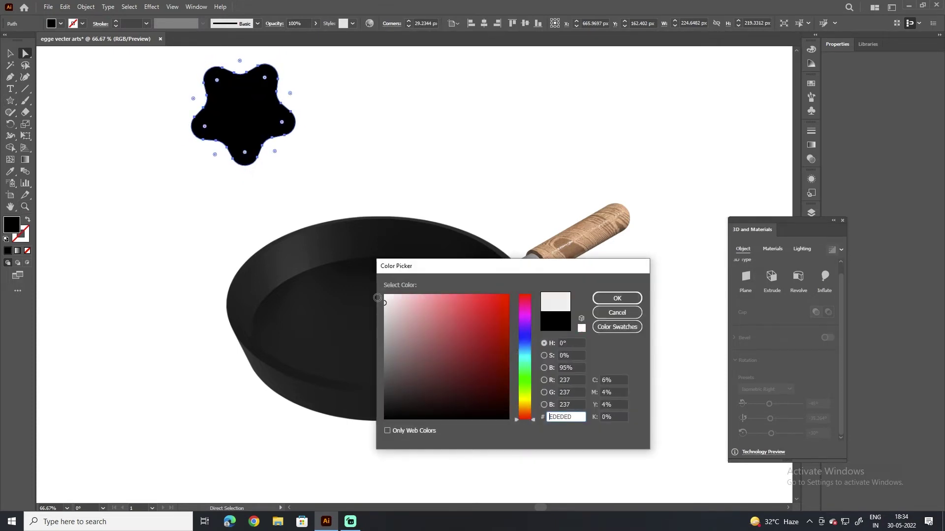
left_click(598, 299)
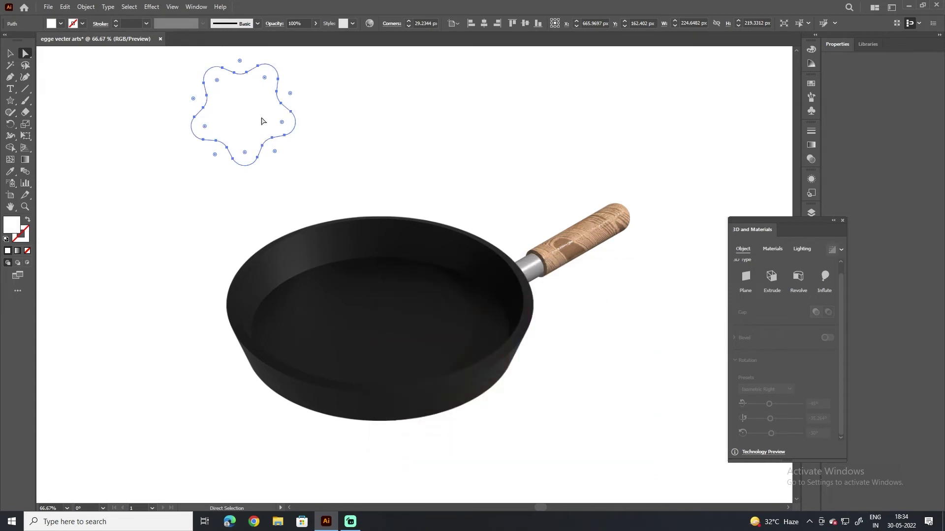
left_click_drag(237, 79, 400, 283)
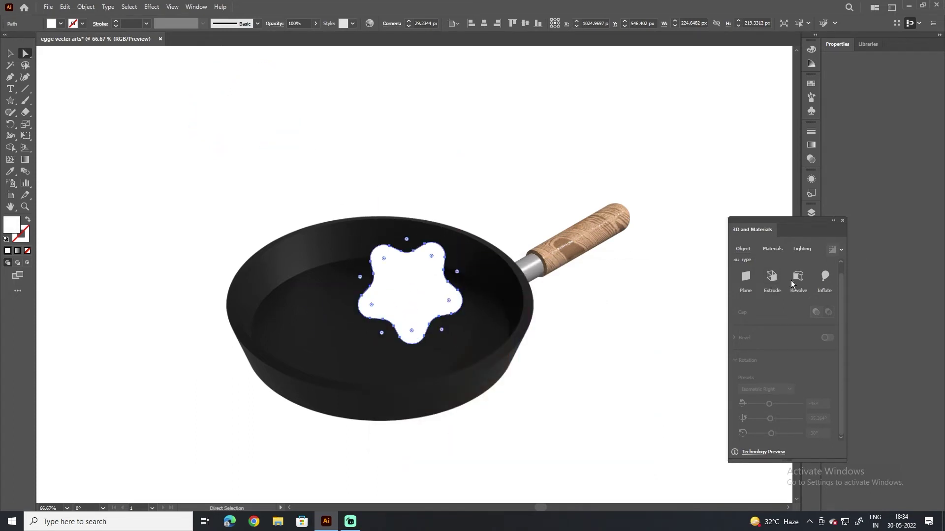
- Extrude the star with zero depth and apply the Isometric Top rotation preset
left_click(771, 276)
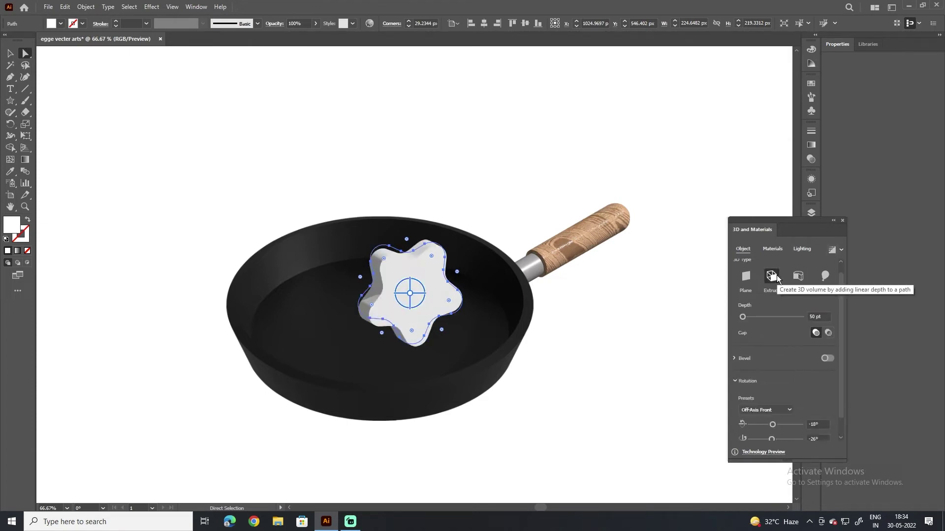
left_click_drag(743, 318, 680, 316)
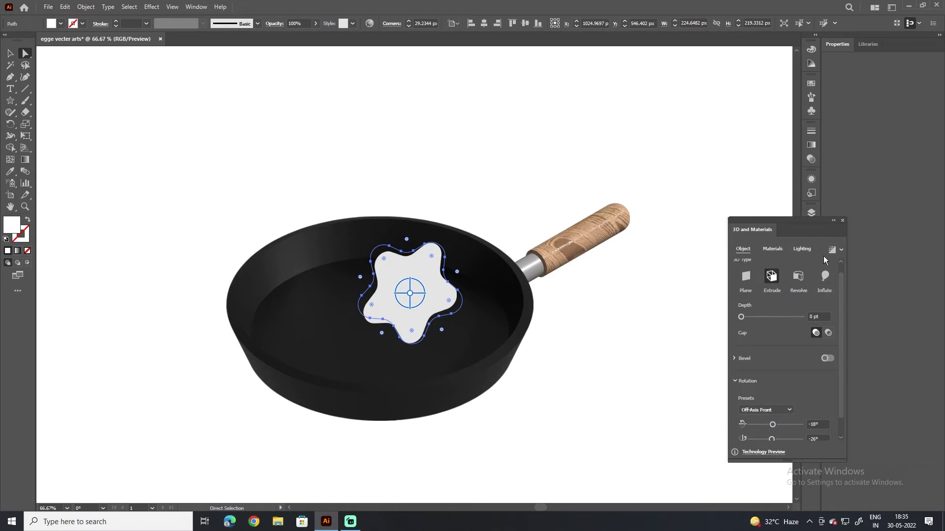
left_click(834, 249)
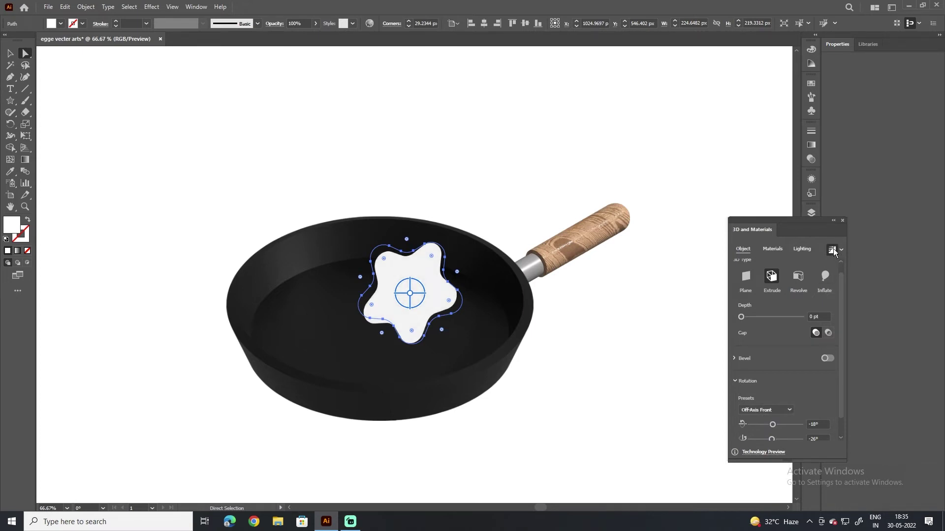
left_click(779, 409)
left_click(777, 389)
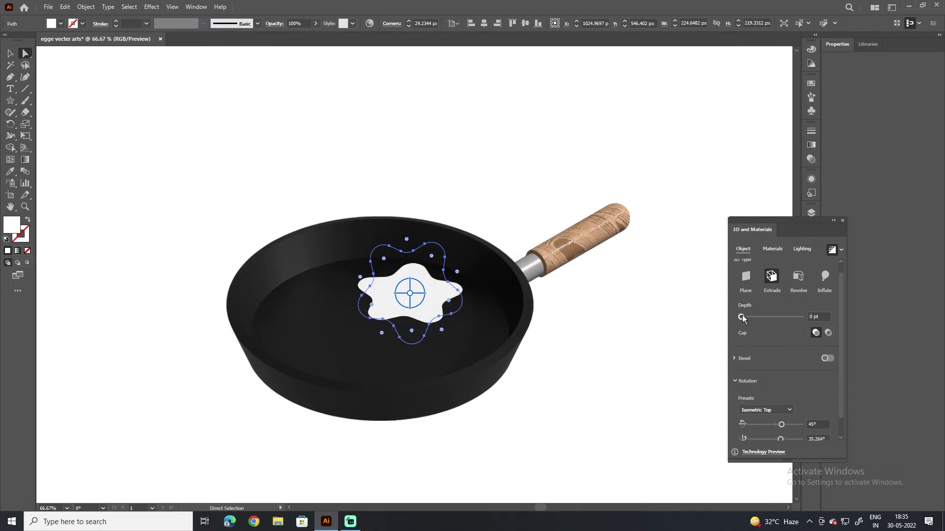
- Add a classic bevel of Width 5% and Height 43% to the egg
scroll(842, 335, "down", 2)
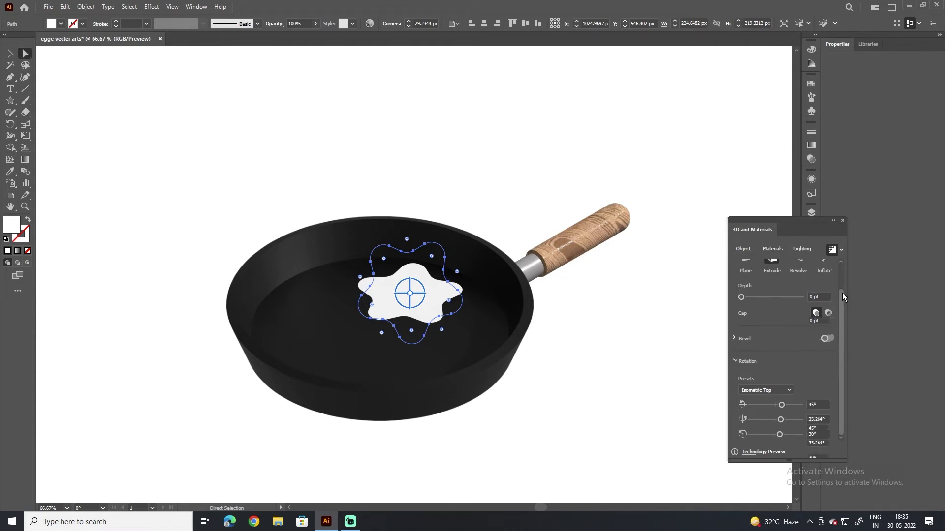
scroll(837, 293, "up", 3)
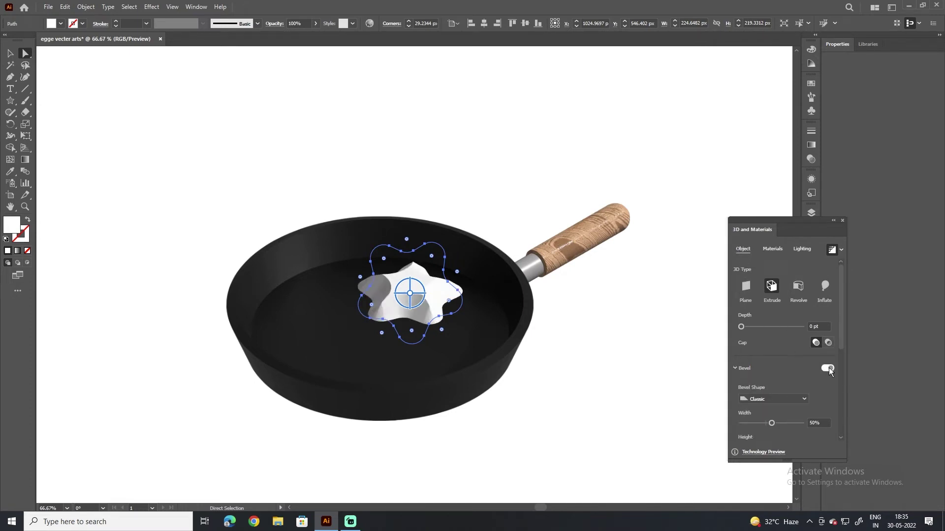
scroll(787, 417, "down", 3)
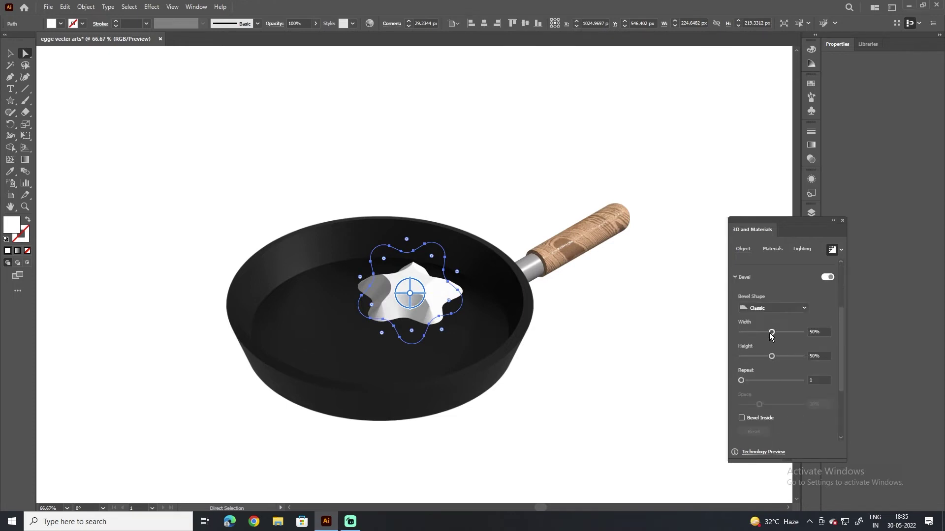
mouse_move(771, 333)
left_mouse_down()
mouse_move(744, 335)
mouse_move(792, 357)
mouse_move(766, 359)
left_mouse_up()
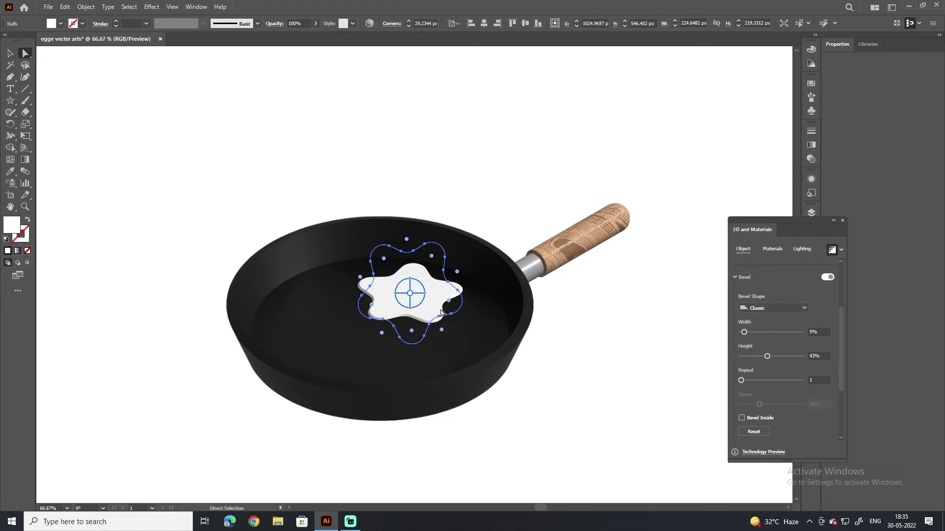
- Enlarge the egg white and move it down-left into the pan
left_click(9, 53)
left_click(194, 120)
left_click(401, 283)
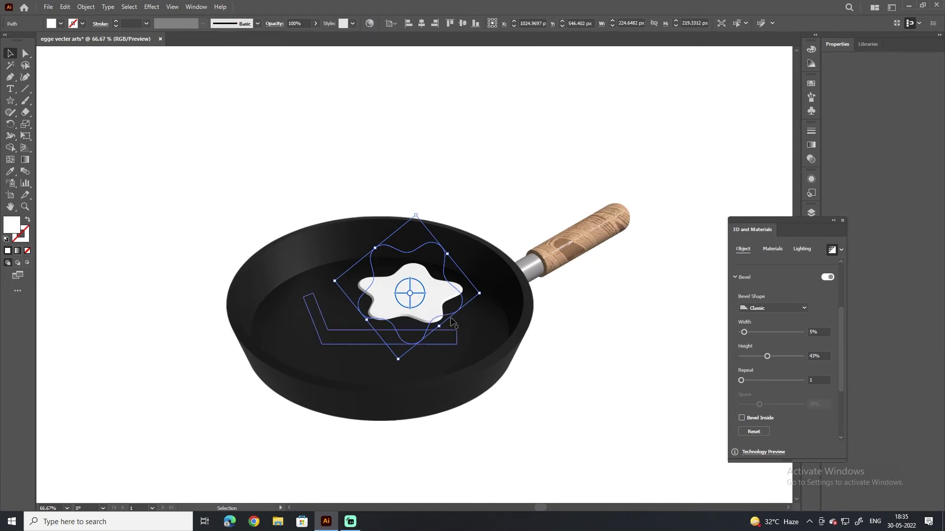
mouse_move(401, 283)
left_mouse_down()
mouse_move(470, 319)
mouse_move(501, 296)
mouse_move(528, 299)
left_mouse_up()
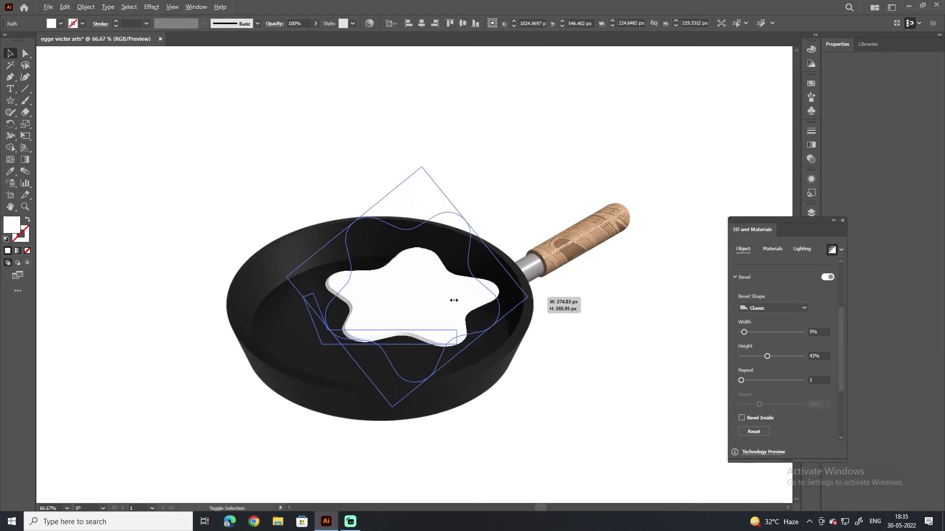
left_click_drag(409, 296, 377, 319)
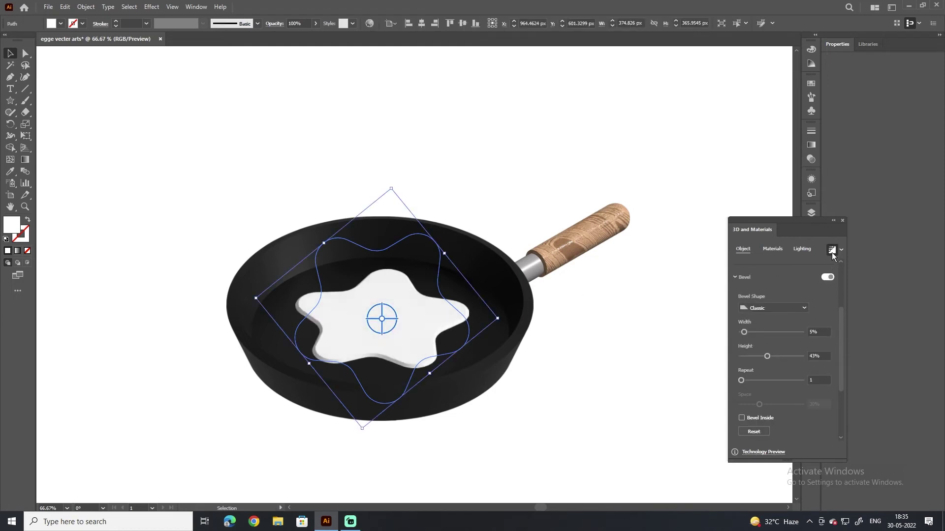
left_click(675, 311)
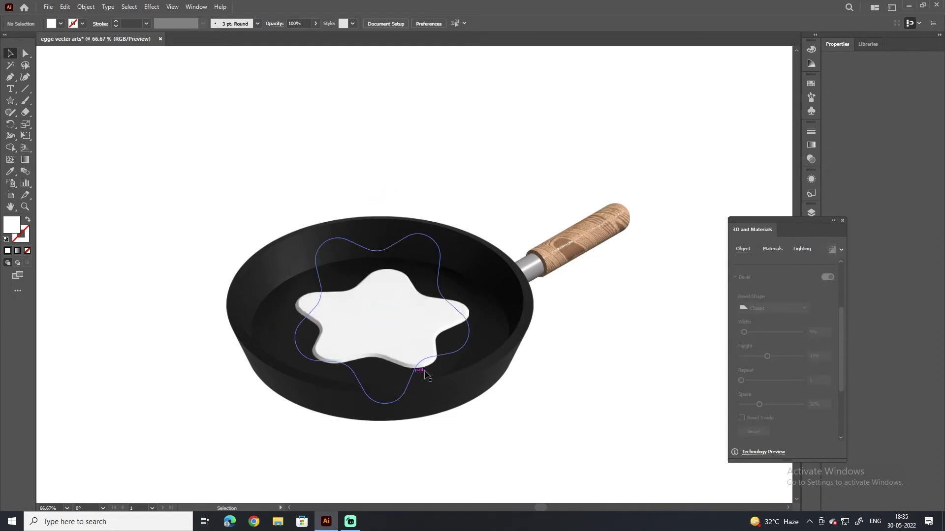
- Reduce the egg's bevel width to about 2%
left_click(415, 340)
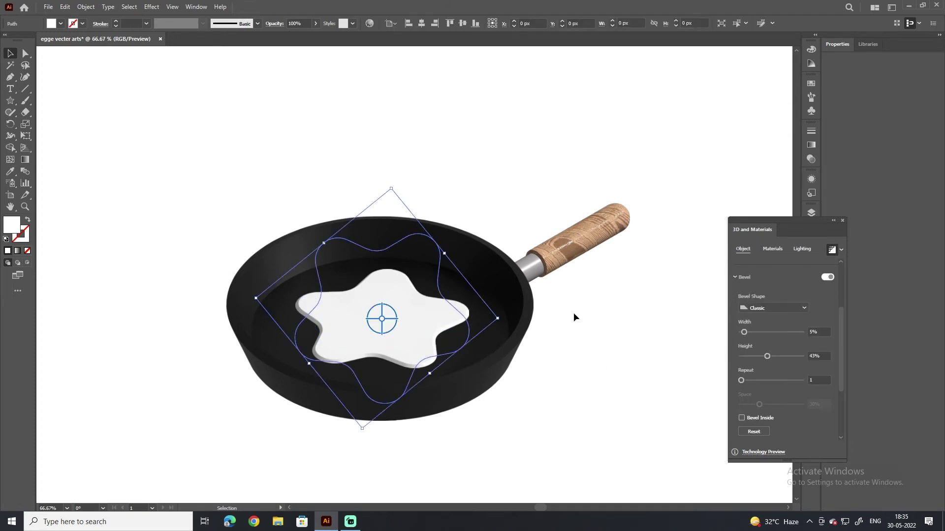
left_click_drag(748, 334, 743, 331)
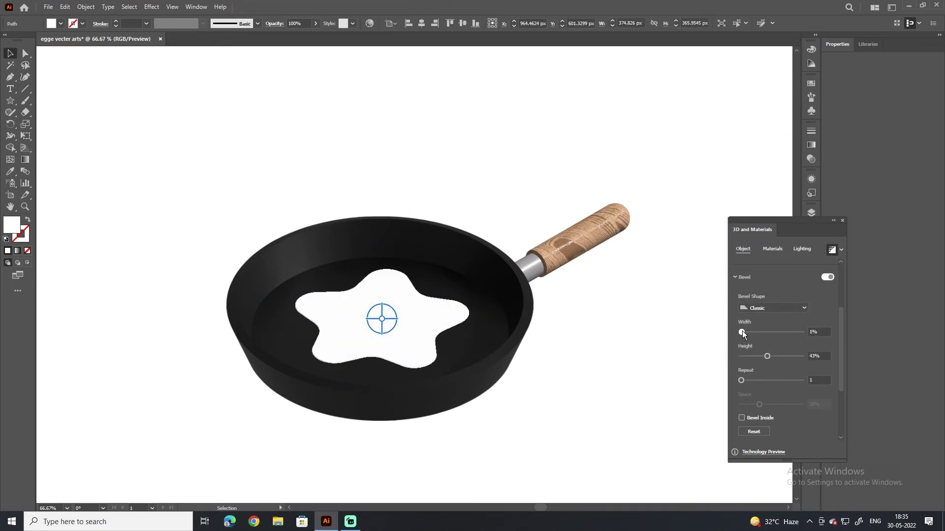
left_click(611, 325)
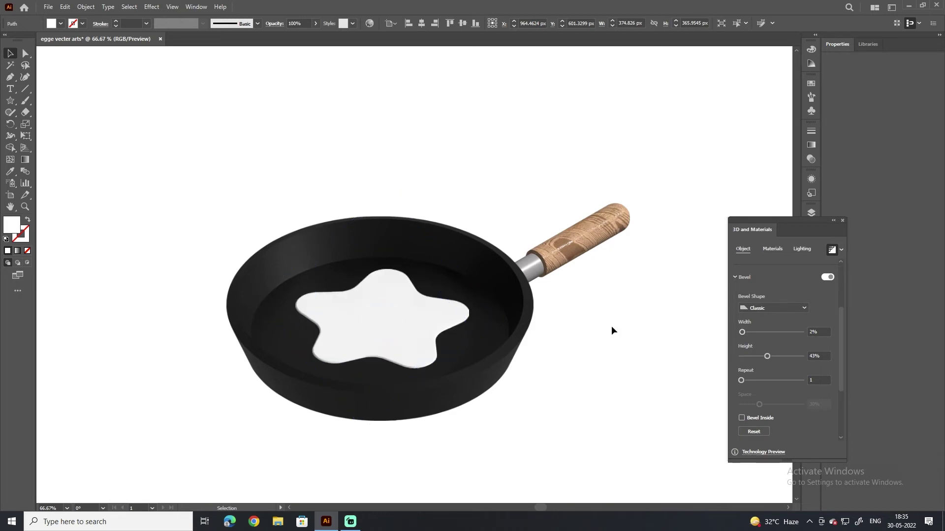
- Light the egg at 72% intensity, -16° rotation, 33° height and 92% softness
left_click(777, 249)
left_click(803, 250)
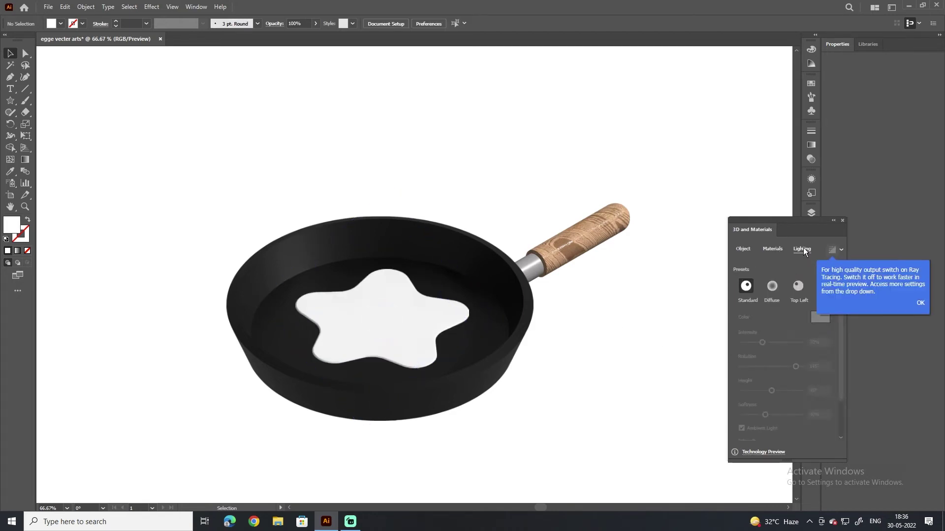
left_click(421, 318)
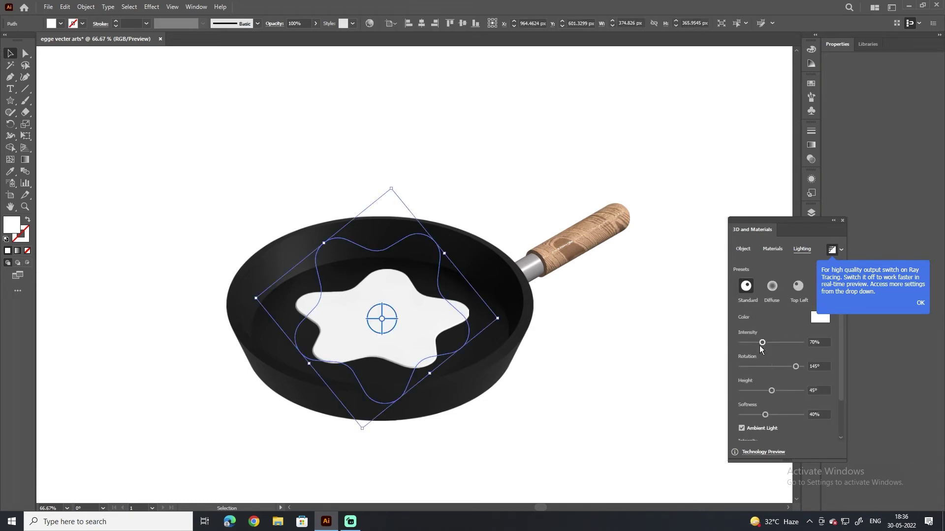
mouse_move(762, 343)
left_mouse_down()
mouse_move(742, 343)
mouse_move(766, 343)
mouse_move(778, 365)
mouse_move(755, 390)
mouse_move(764, 390)
left_mouse_up()
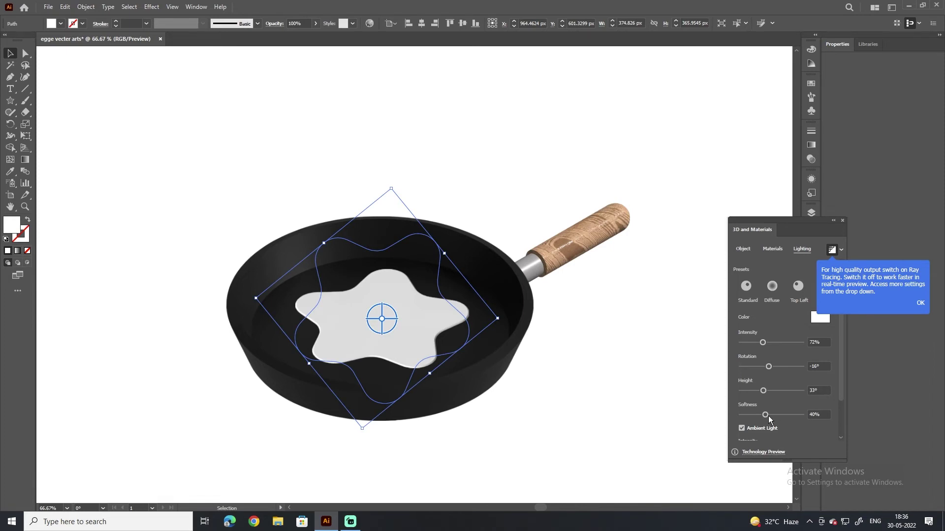
mouse_move(765, 415)
left_mouse_down()
mouse_move(775, 414)
mouse_move(743, 415)
left_mouse_up()
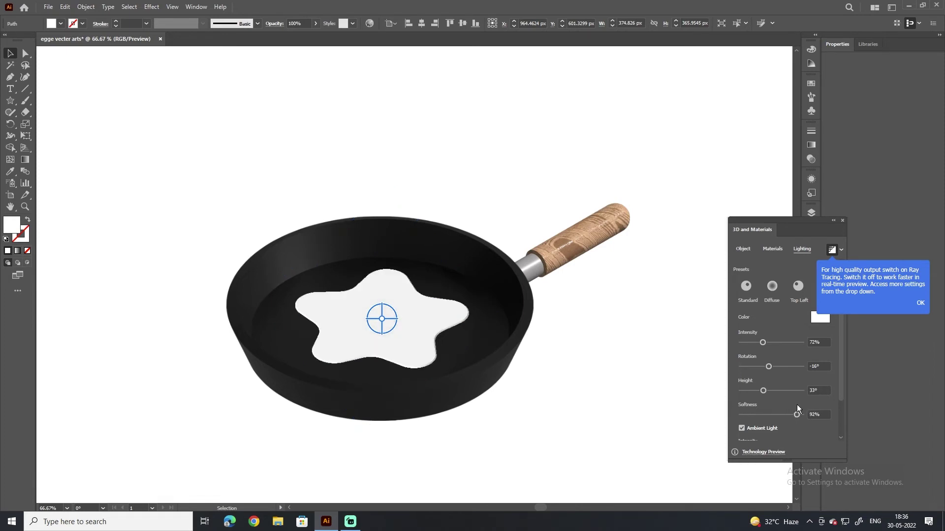
left_click(920, 304)
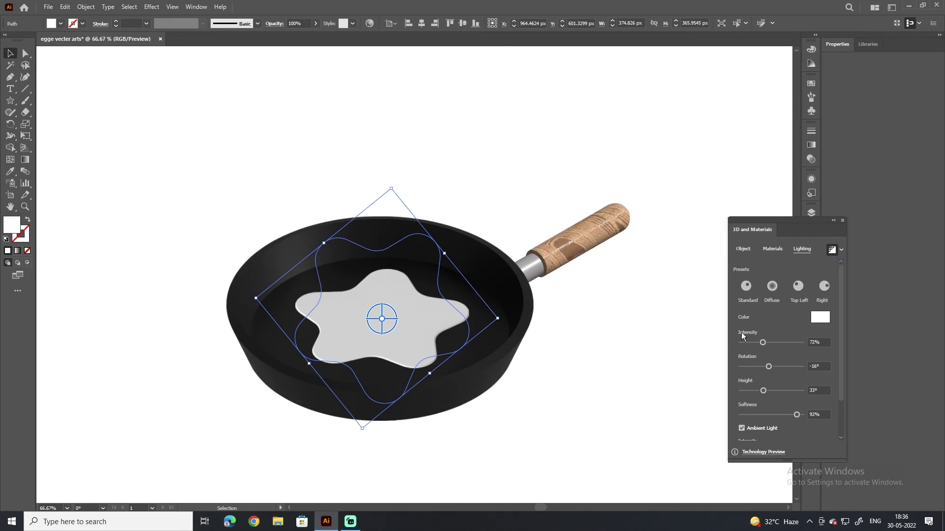
left_click(614, 314)
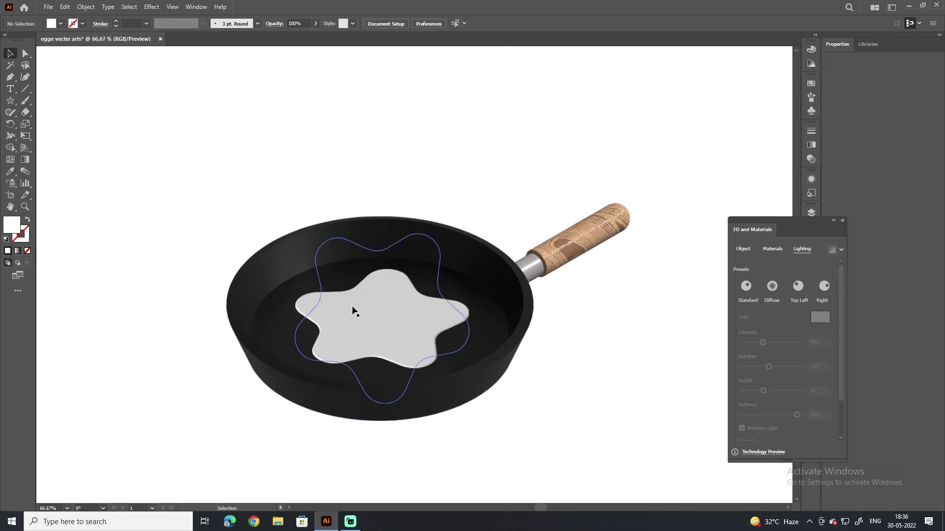
- Draw an orange-filled ellipse above the pan
right_click(11, 101)
left_click(55, 124)
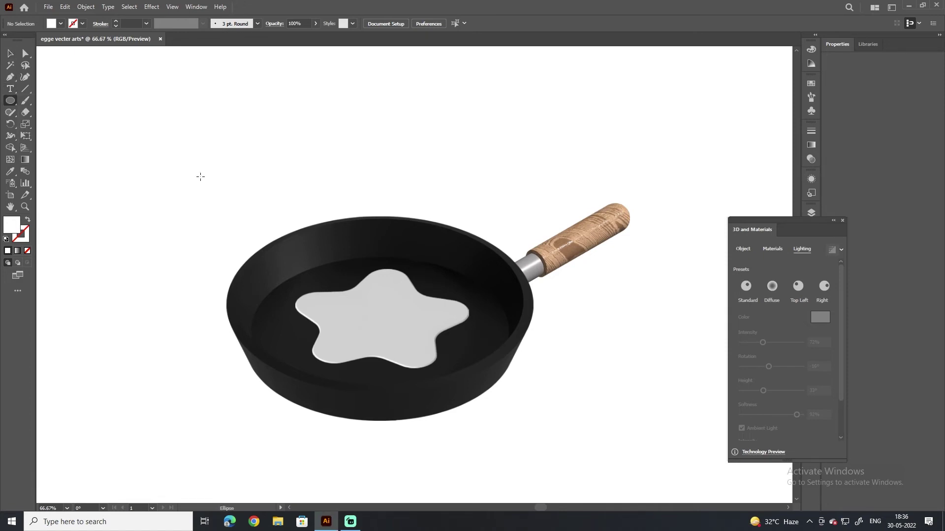
left_click(54, 23)
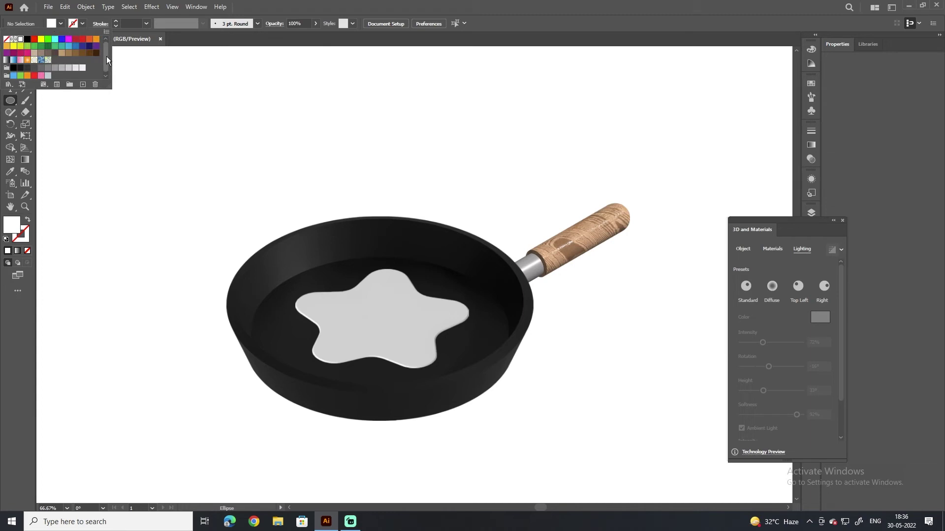
left_click(96, 40)
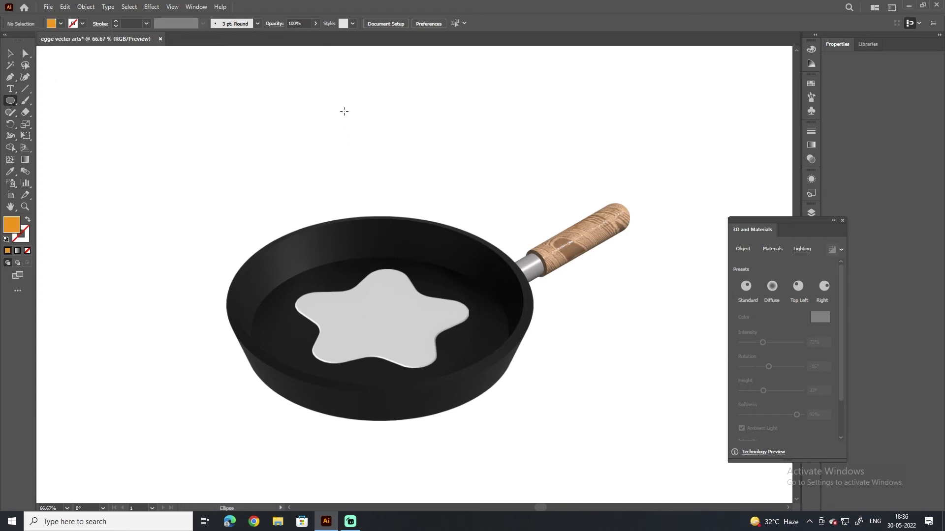
left_click_drag(344, 111, 466, 186)
- Draw a vertical and a horizontal line crossing through the ellipse
left_click(25, 88)
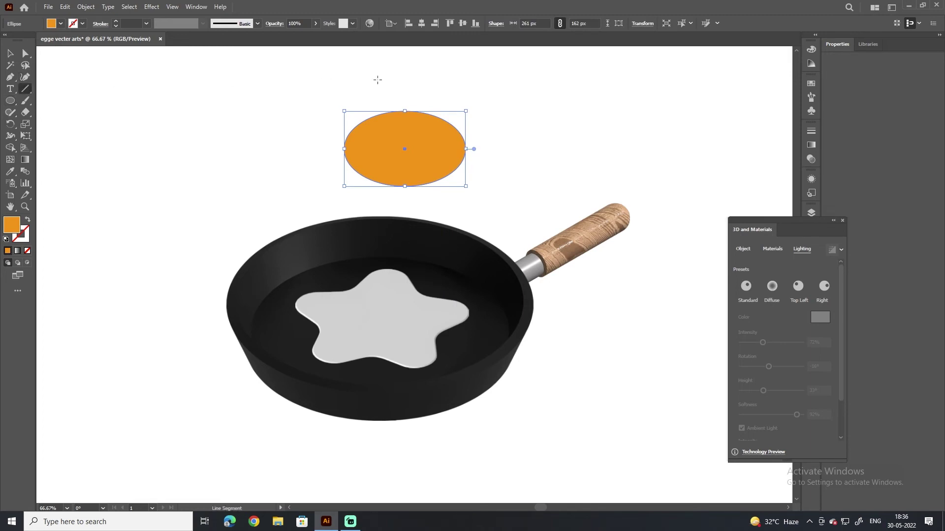
mouse_move(405, 79)
left_mouse_down()
mouse_move(407, 218)
mouse_move(405, 206)
left_mouse_up()
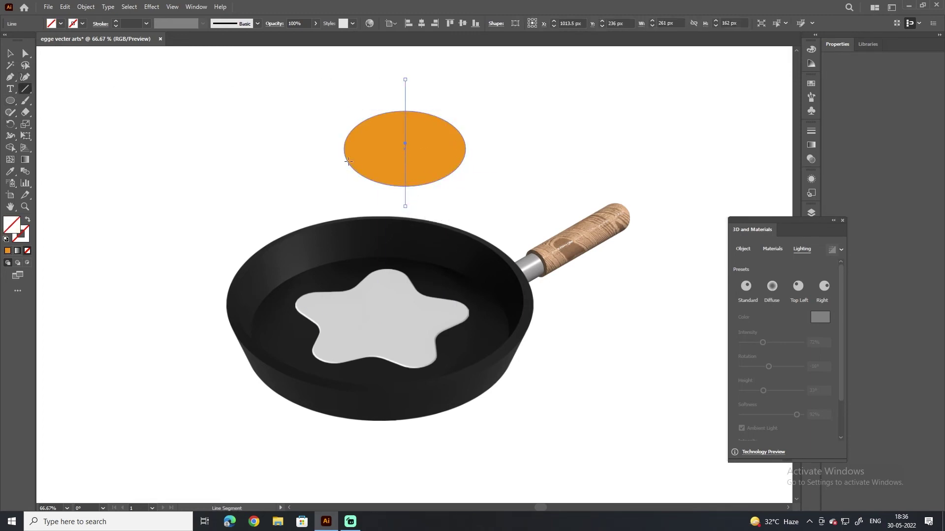
left_click_drag(316, 148, 526, 149)
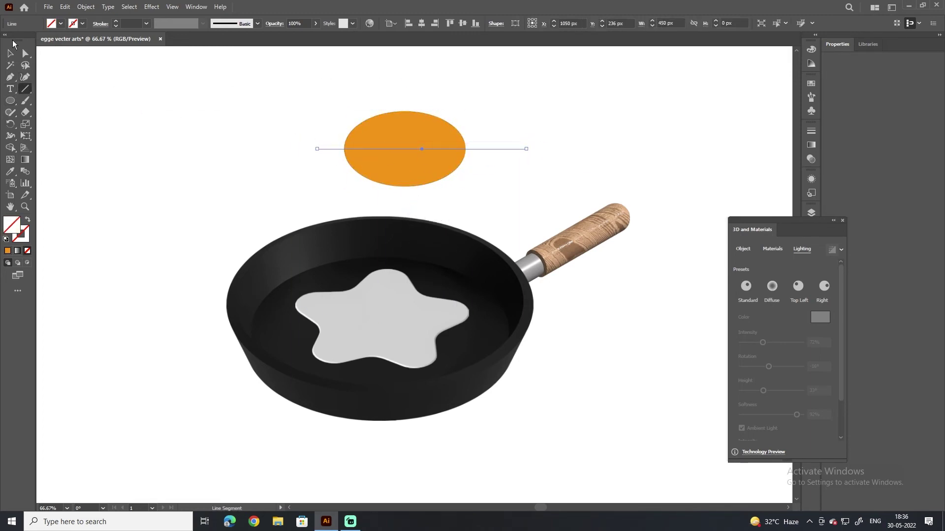
- Centre the ellipse and lines, then keep only the top-right quarter with Shape Builder
left_click(10, 53)
left_click_drag(302, 74, 523, 190)
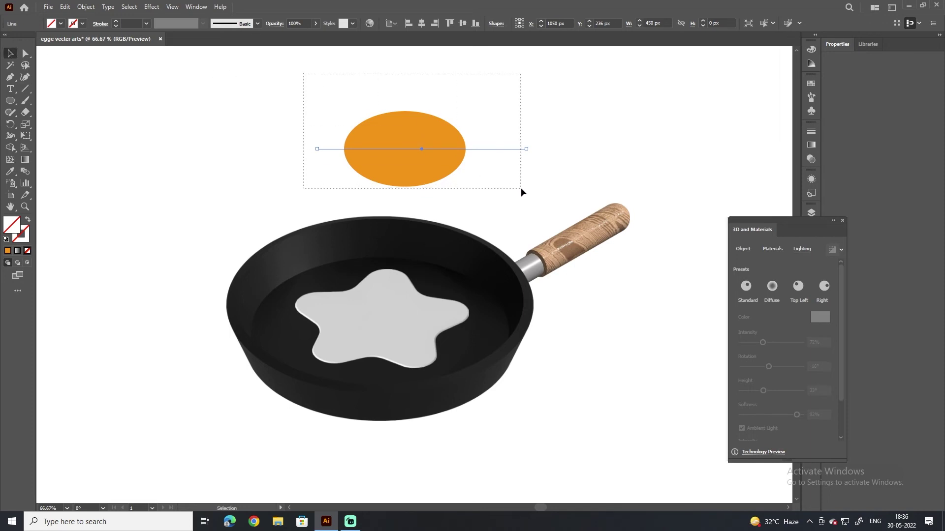
left_click(421, 23)
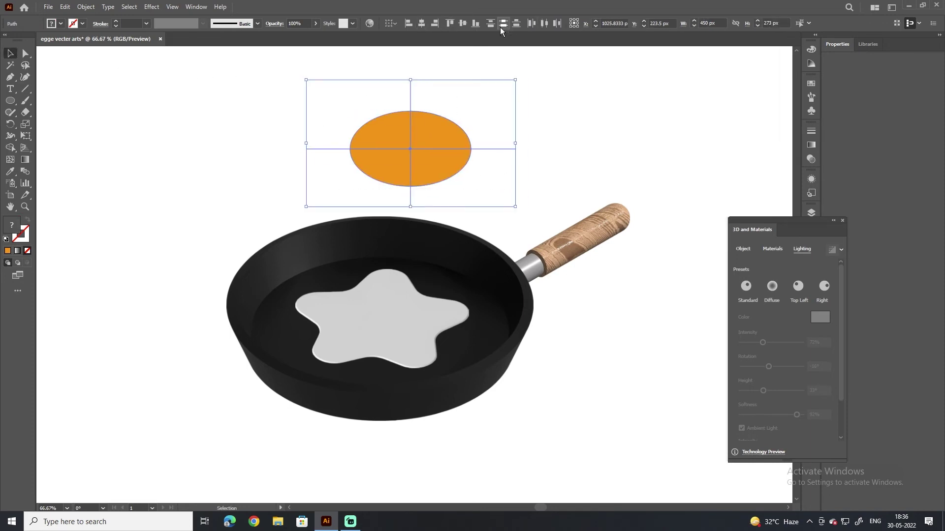
left_click(464, 22)
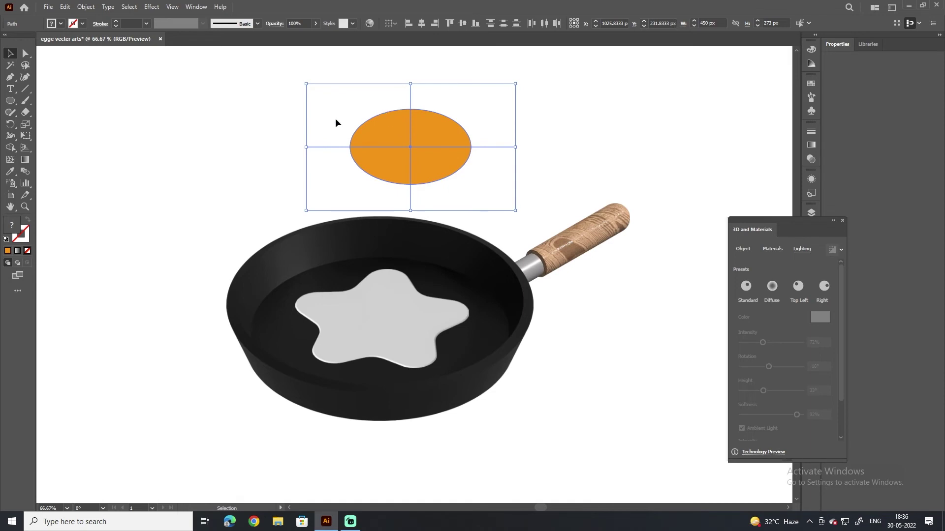
left_click(10, 147)
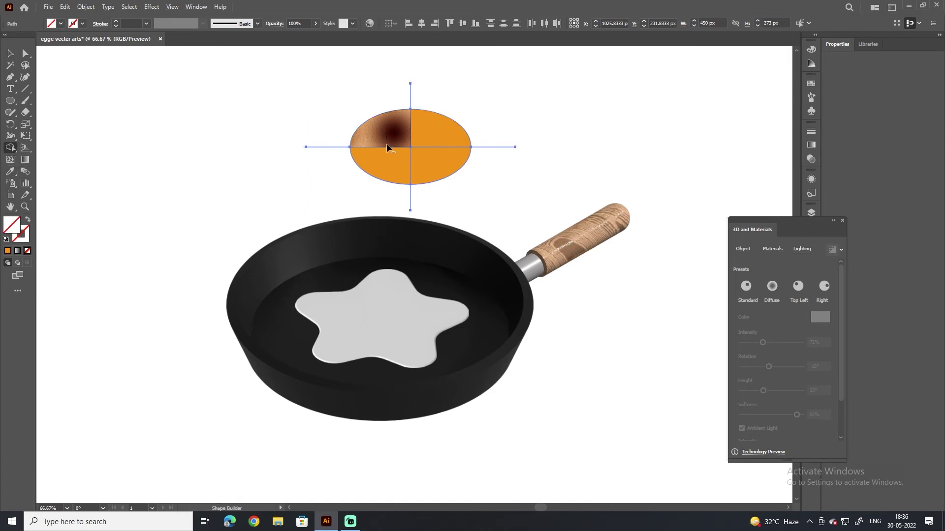
left_click_drag(388, 140, 432, 171)
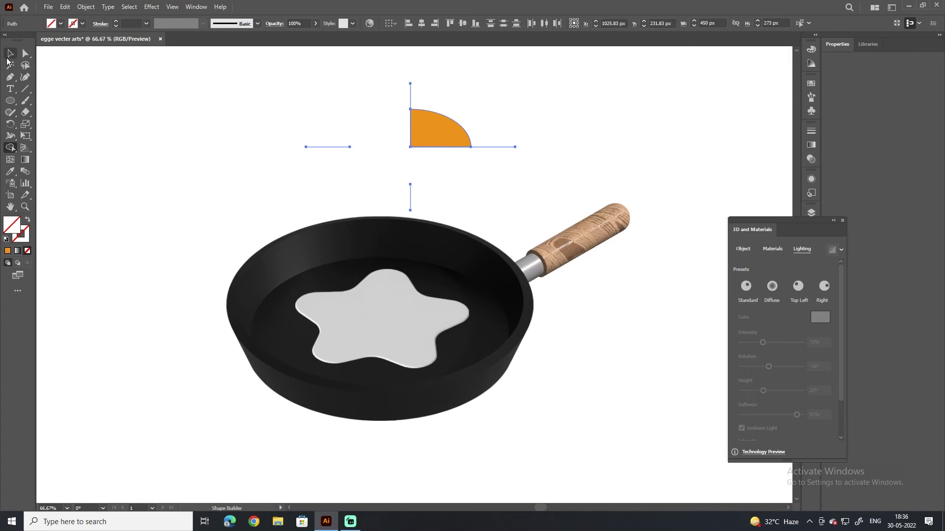
- Move the orange quarter-circle to the right, above the handle
left_click(9, 54)
left_click_drag(442, 126, 448, 128)
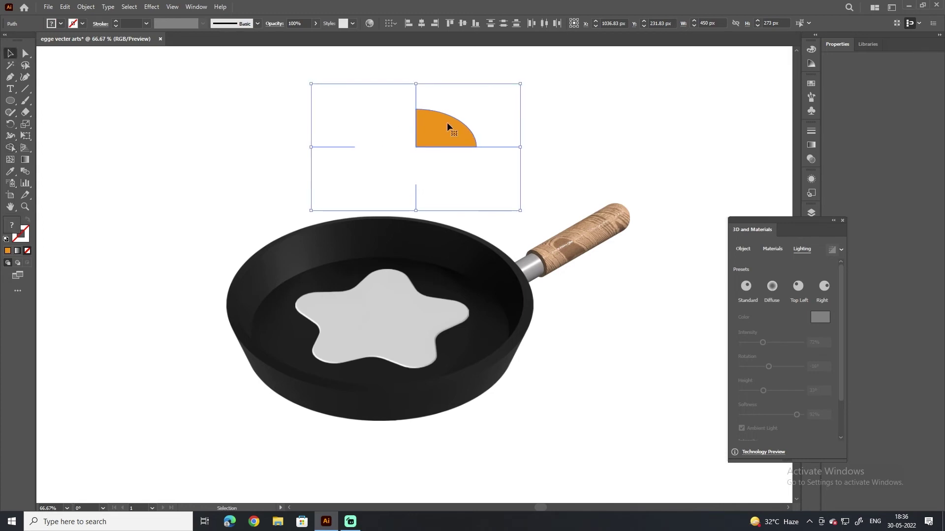
left_click(570, 114)
left_click(445, 128)
double_click(446, 128)
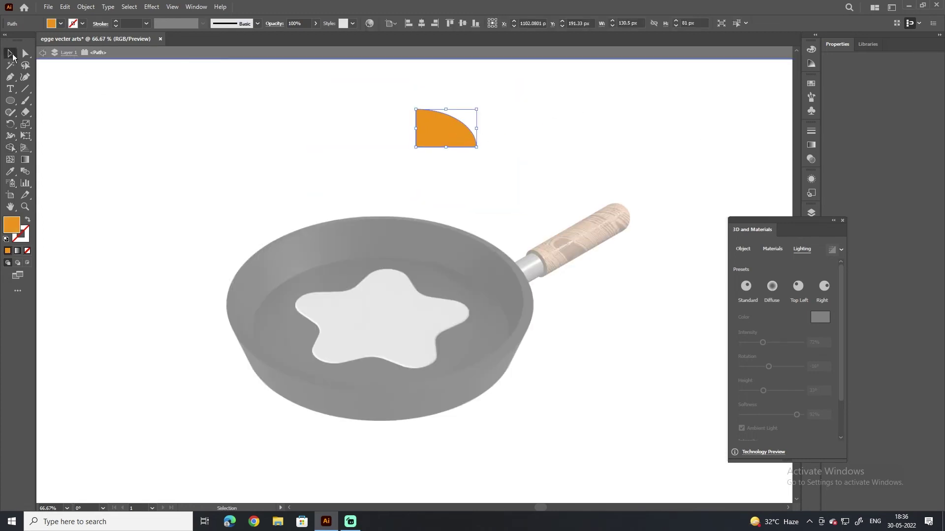
key("Escape")
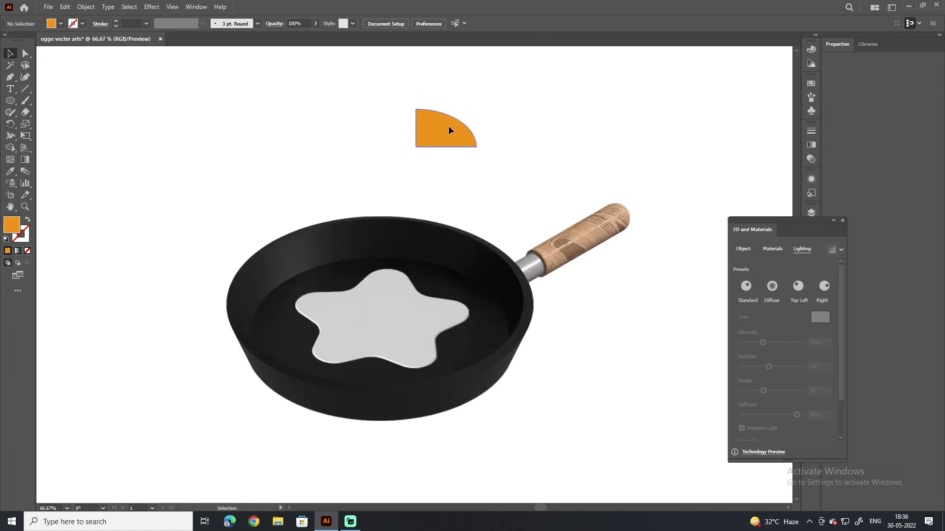
double_click(448, 130)
left_click_drag(459, 138, 648, 131)
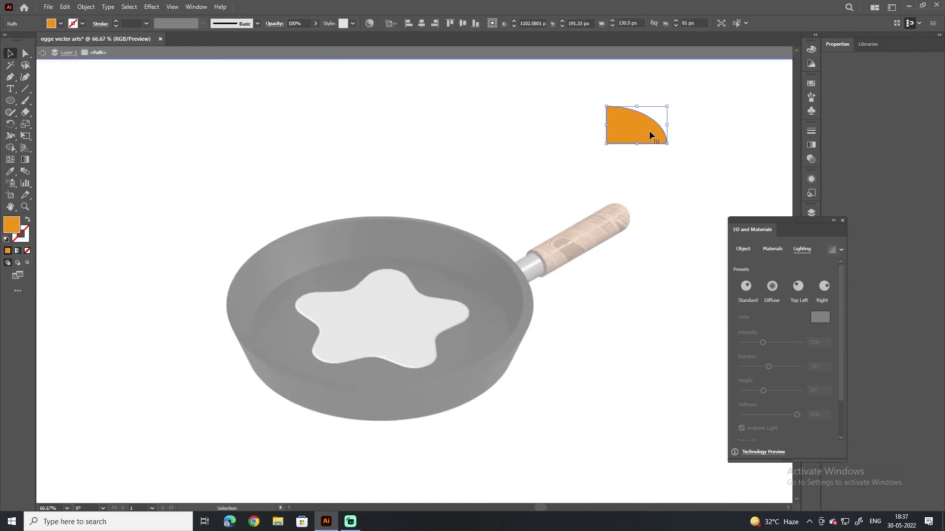
- Exit isolation mode and clear the selection in the area above the pan
left_click(325, 114)
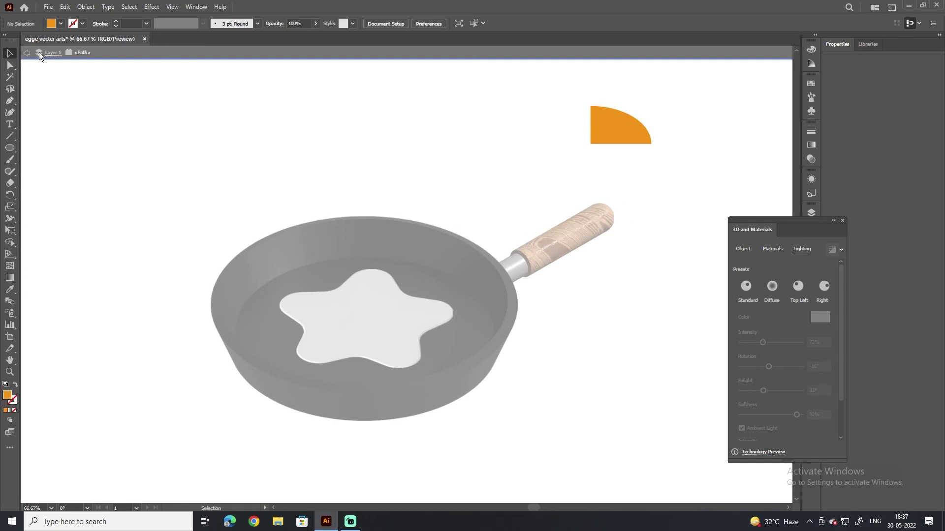
left_click(27, 52)
left_click_drag(346, 80, 489, 173)
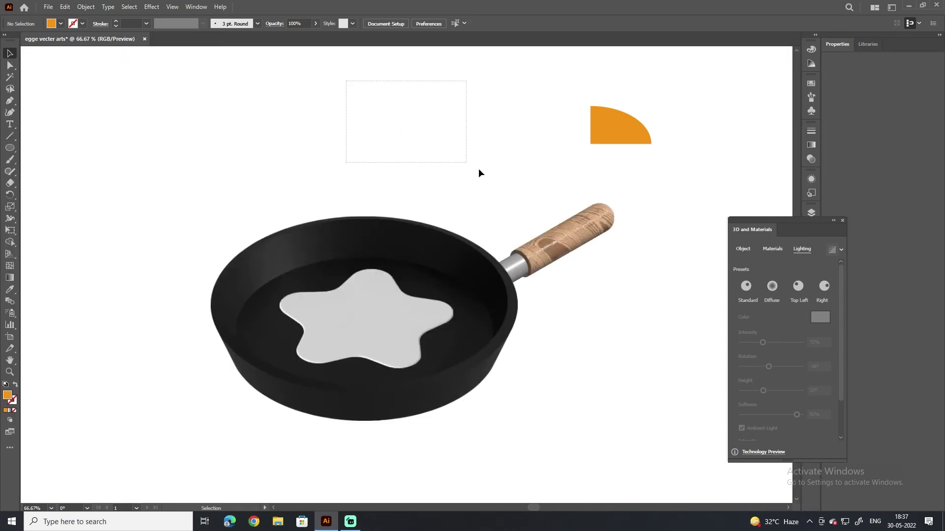
left_click_drag(292, 64, 555, 199)
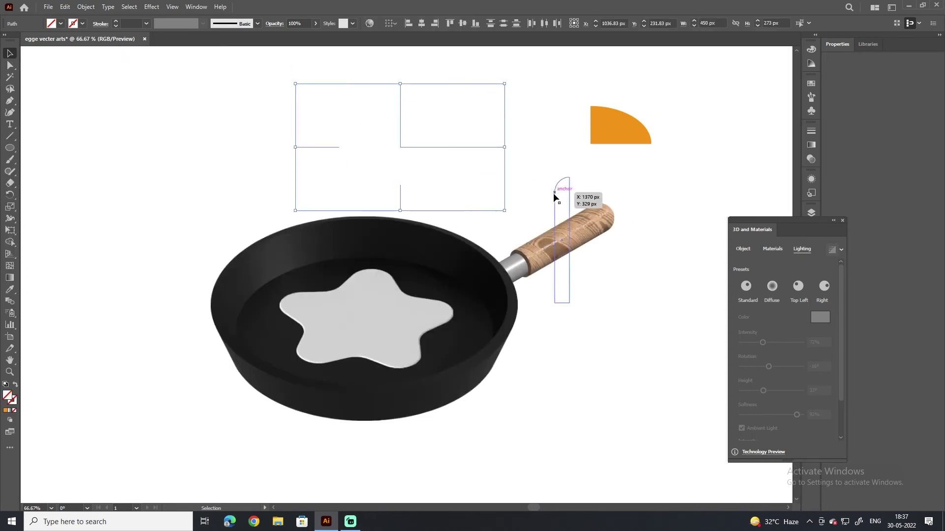
left_click(540, 160)
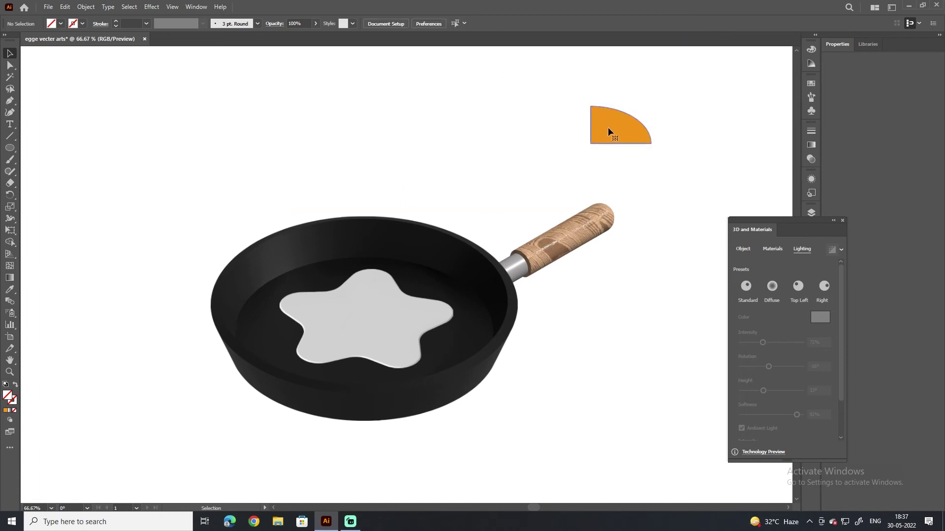
- Move the quarter-circle left and change its fill to ff7f00
mouse_move(586, 132)
left_mouse_down()
mouse_move(556, 142)
mouse_move(459, 131)
left_mouse_up()
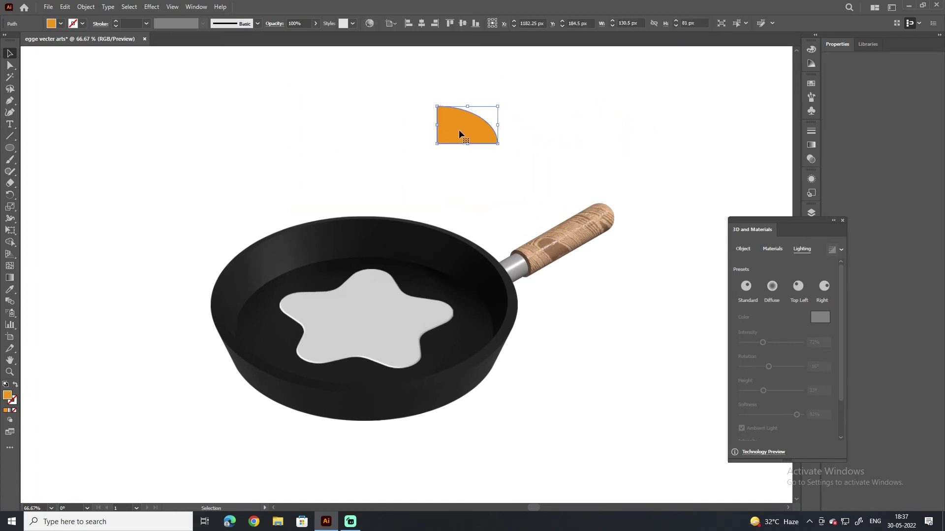
double_click(8, 396)
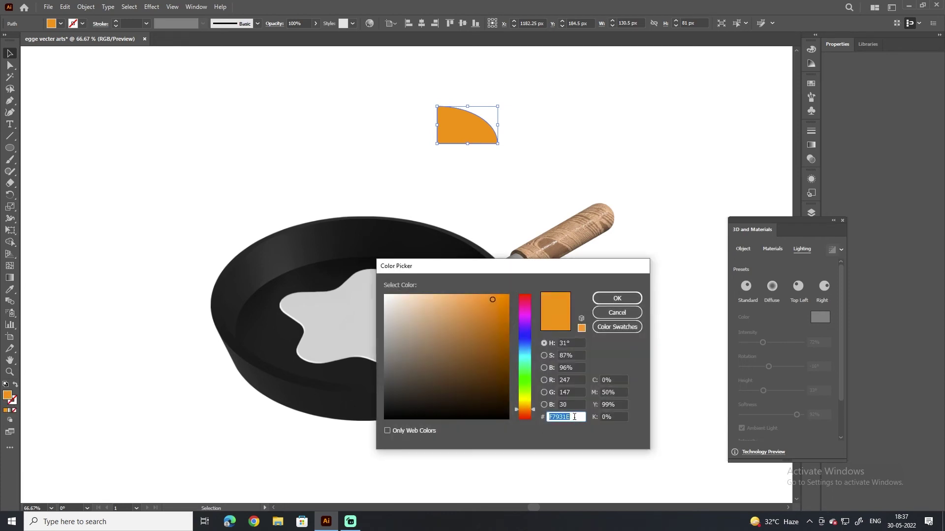
type("ff7f00")
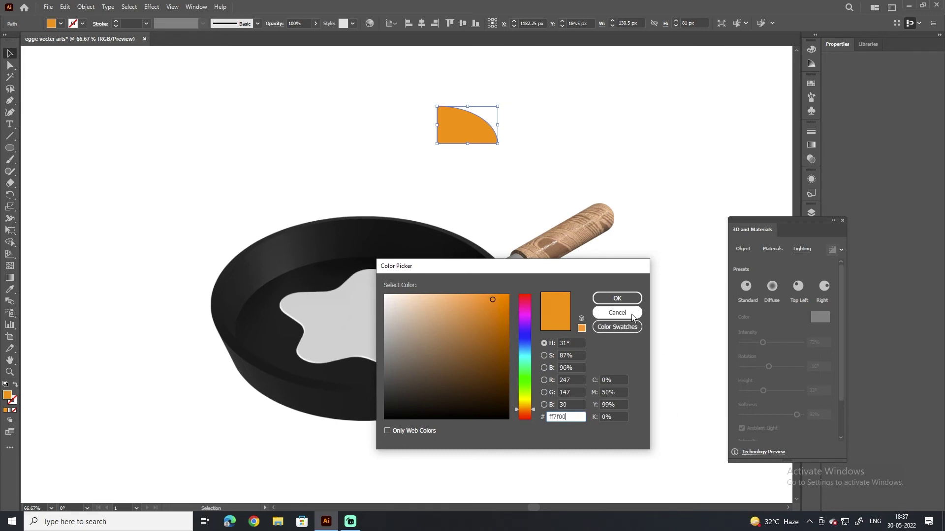
left_click(633, 299)
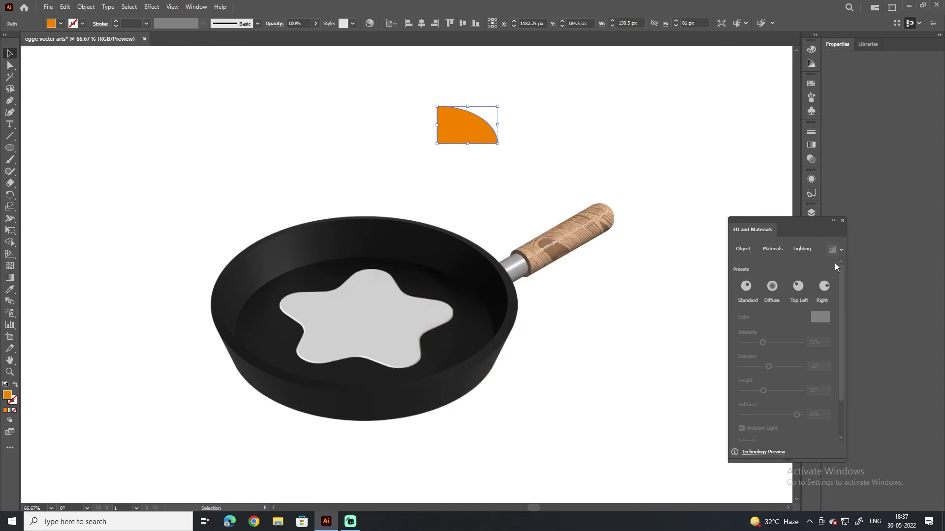
left_click(749, 248)
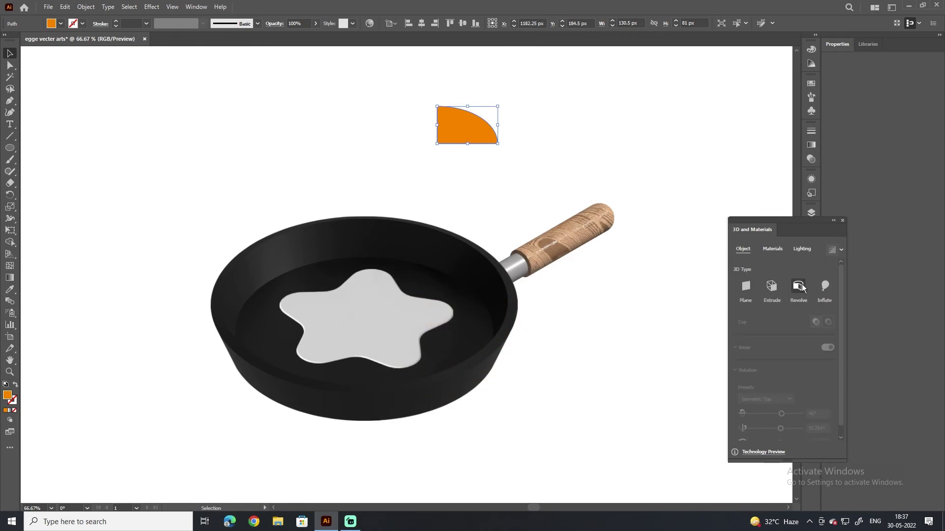
- Revolve the quarter-circle into a ray-traced dome and place it on the egg
left_click(801, 286)
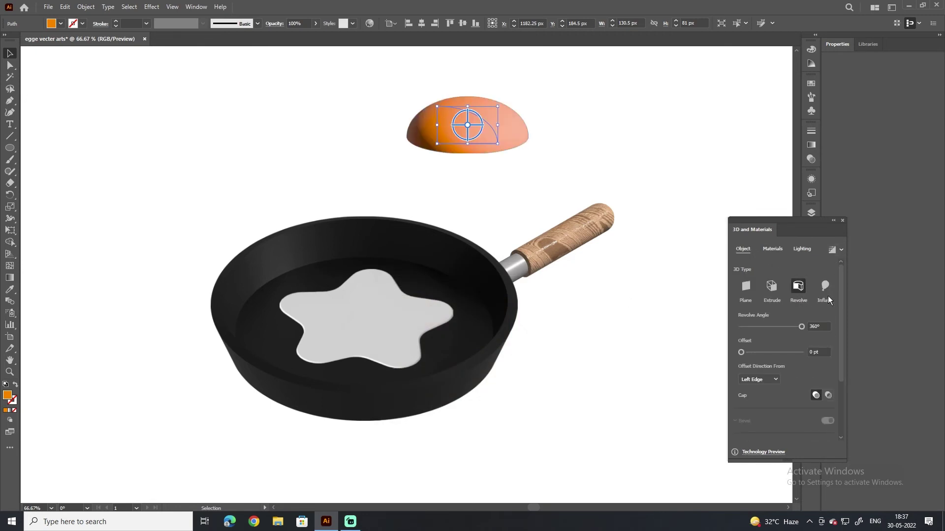
left_click(832, 250)
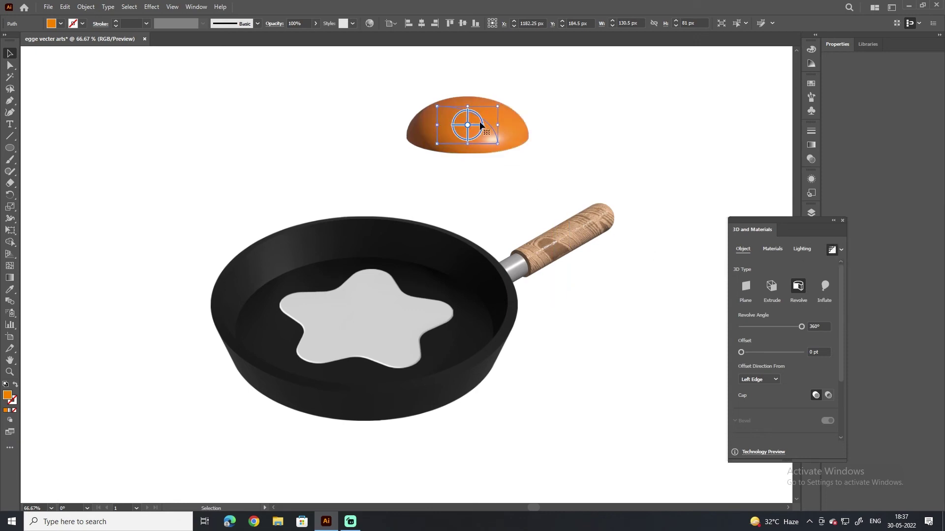
mouse_move(477, 126)
left_mouse_down()
mouse_move(473, 161)
mouse_move(371, 331)
left_mouse_up()
left_click(480, 168)
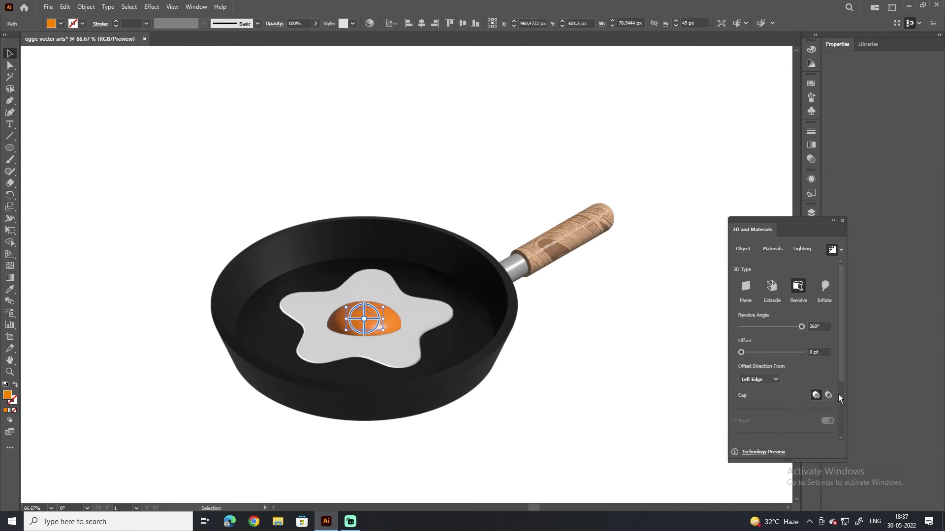
- Tilt the yolk by adjusting its 3D rotation sliders
left_click_drag(841, 368, 844, 423)
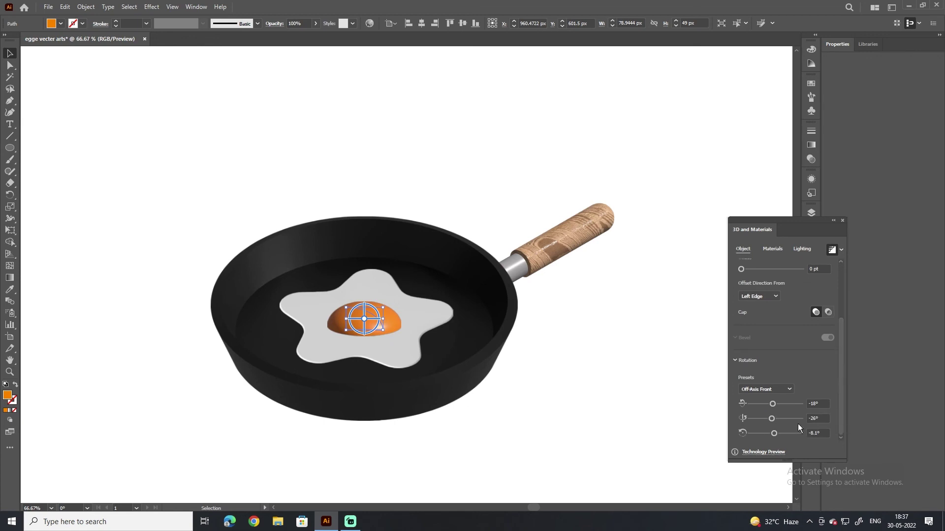
left_click_drag(772, 403, 772, 406)
left_click(634, 382)
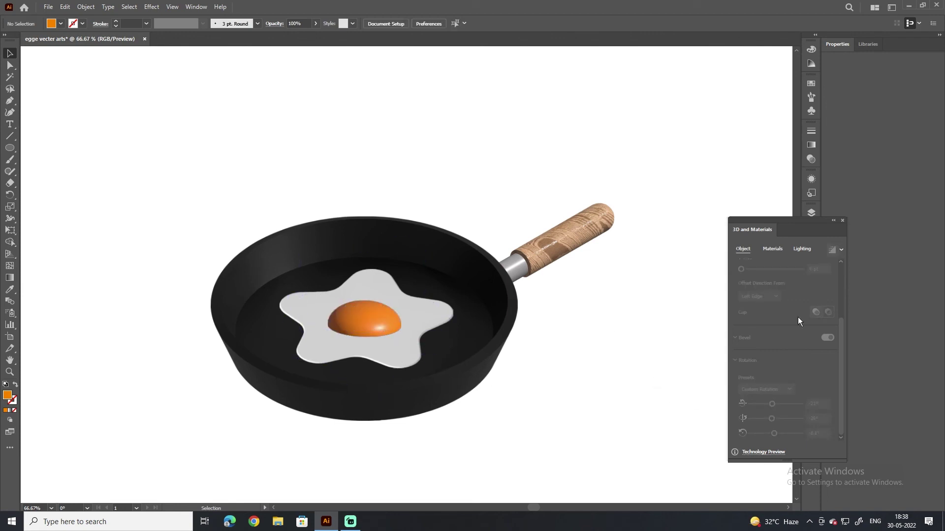
left_click(802, 248)
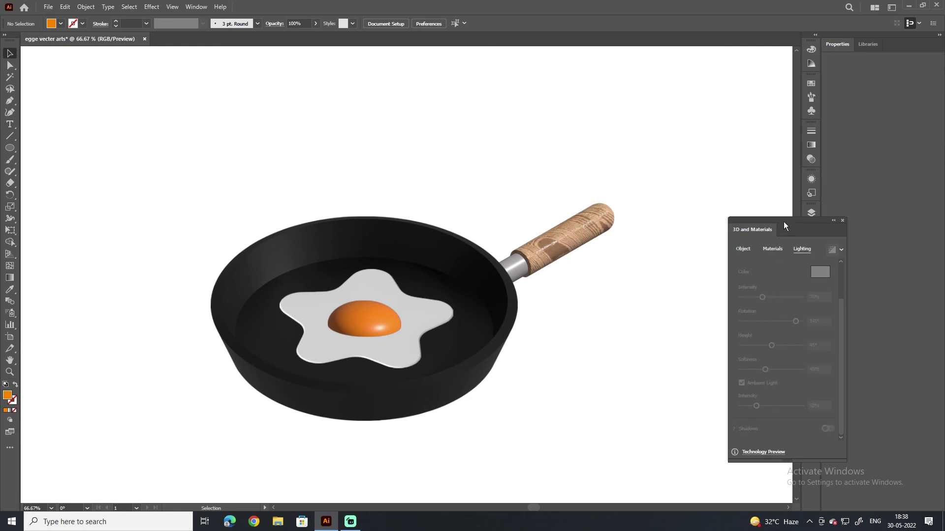
- Group the pan and egg objects together with Ctrl+G
left_click_drag(783, 221, 869, 217)
left_click_drag(176, 157, 661, 448)
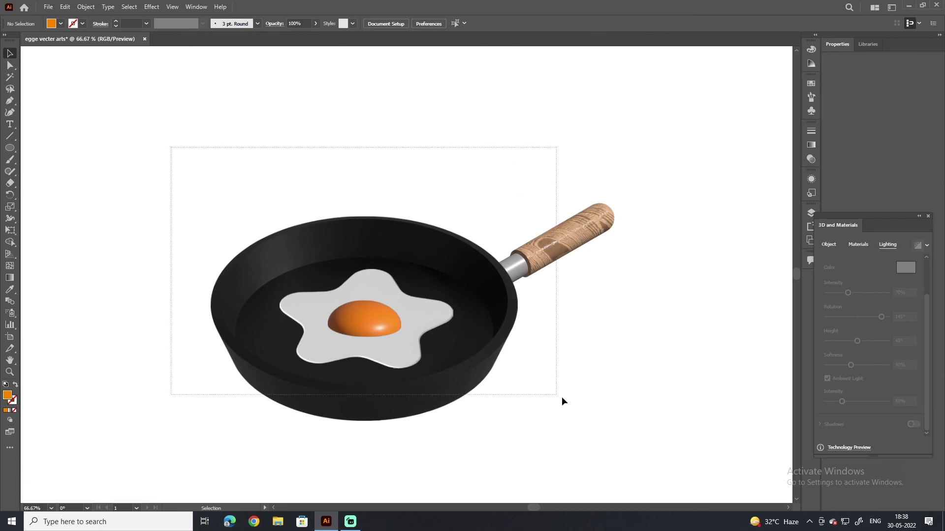
key("ctrl+g")
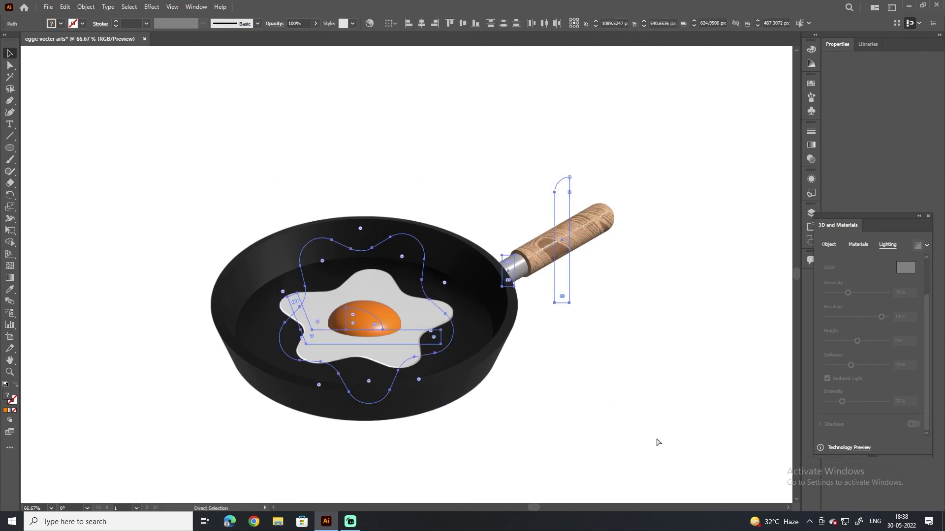
left_click(652, 327)
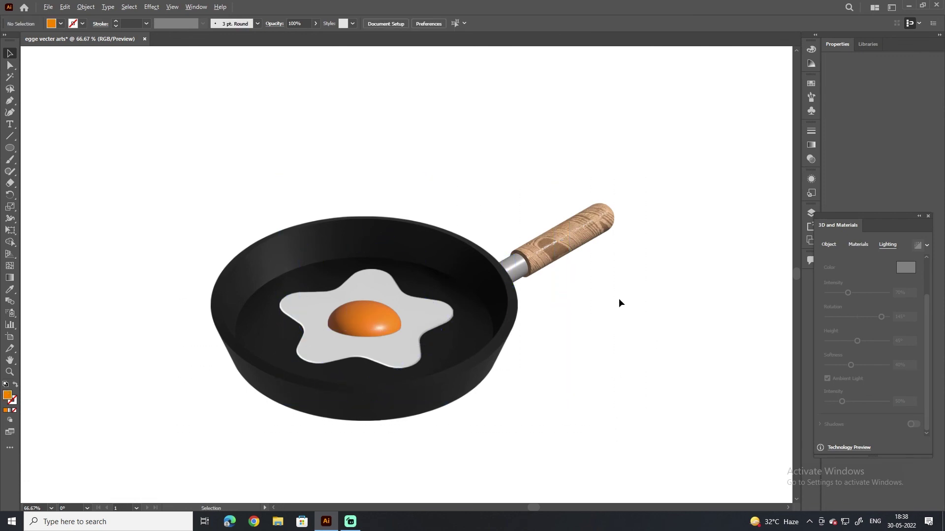
- Enlarge the pan group to about 929 by 725 px on the artboard
scroll(612, 298, "down", 2, "alt")
left_click_drag(642, 316, 594, 306)
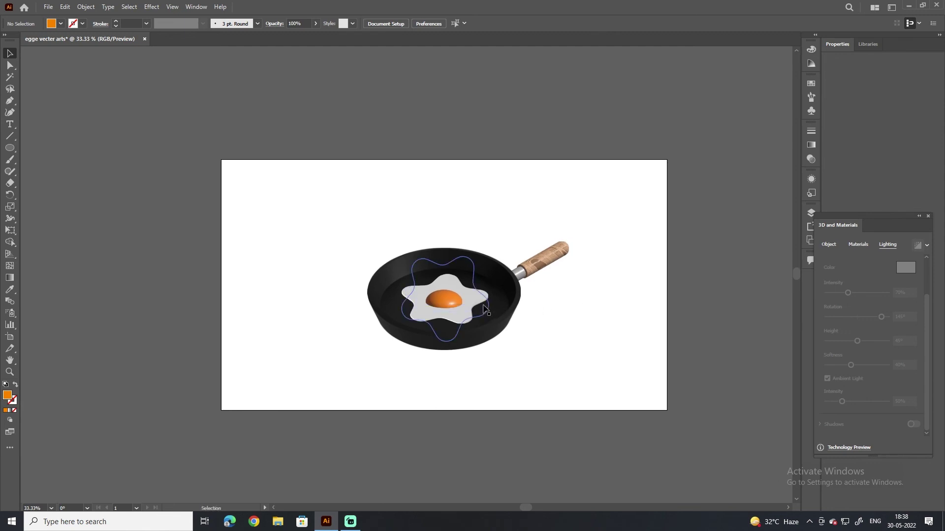
left_click_drag(499, 297, 487, 290)
key("ctrl+t")
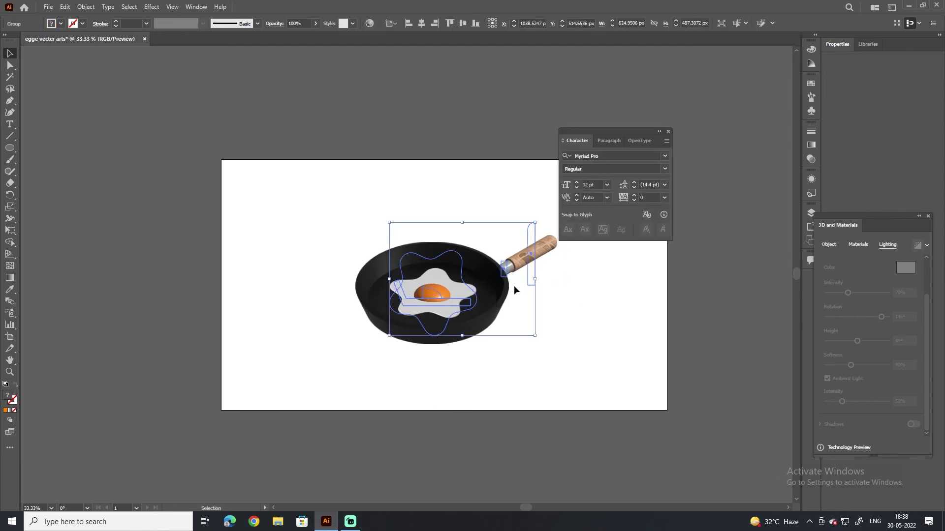
left_click_drag(537, 337, 581, 364)
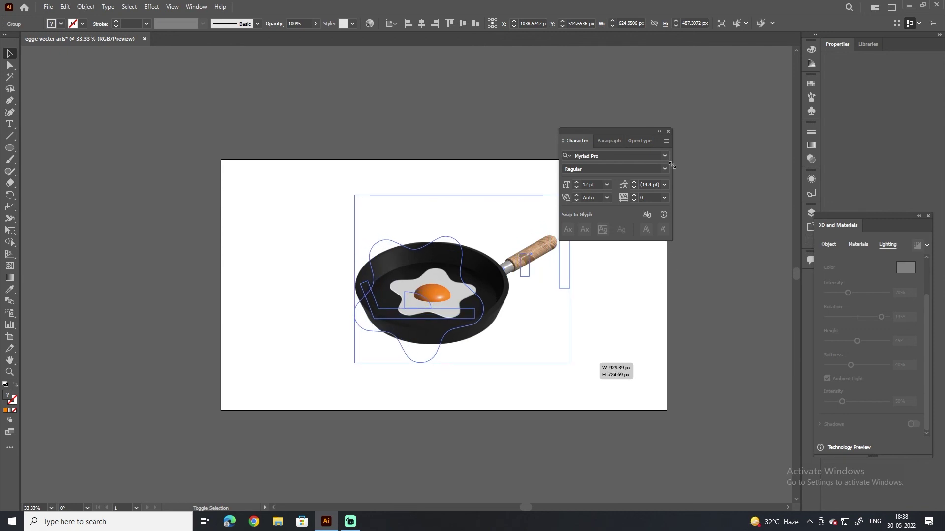
left_click(668, 131)
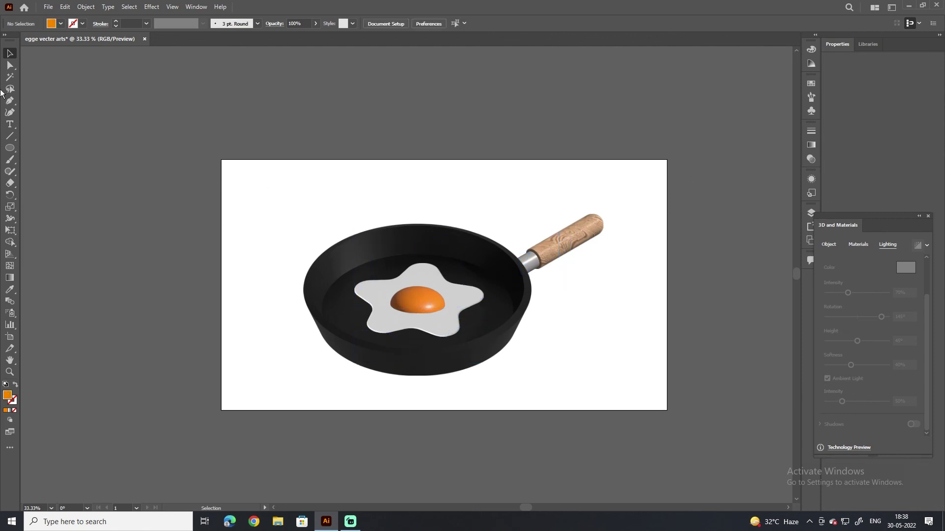
- Draw an artboard-sized rectangle and set its fill to colour #ffce88
right_click(10, 148)
left_click(58, 148)
left_click_drag(220, 159, 667, 410)
double_click(7, 397)
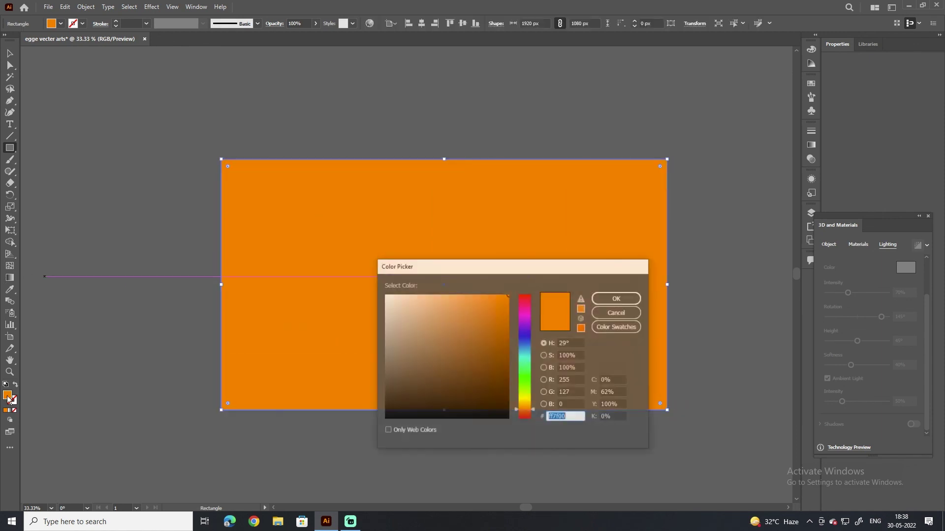
type("ff")
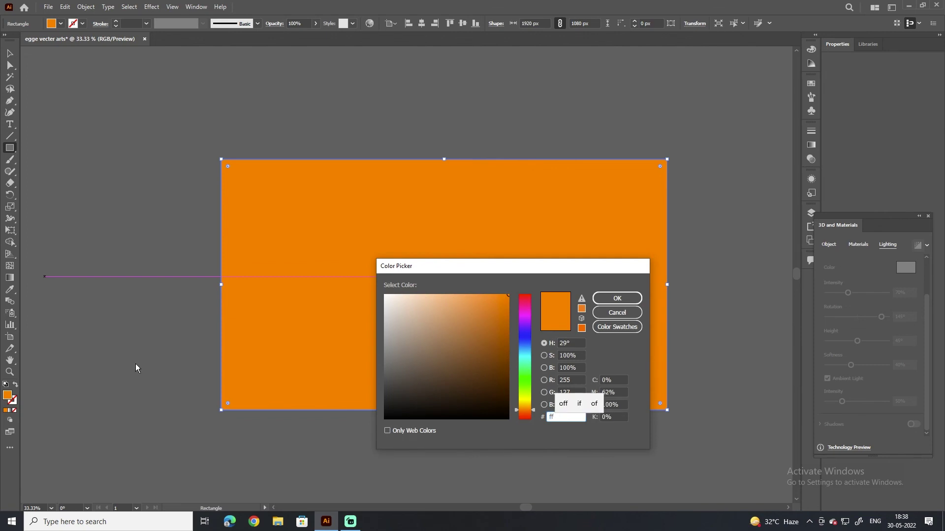
type("ce")
type("88")
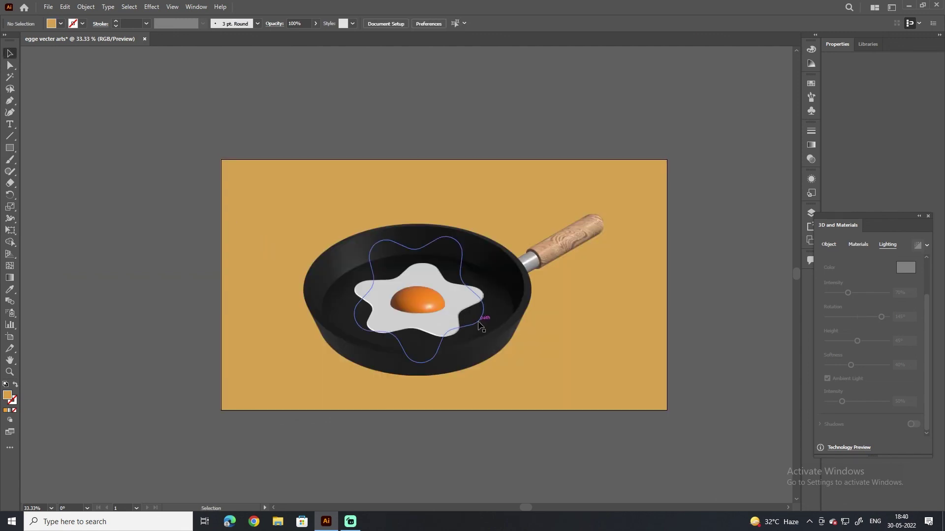
- Nudge the pan group right, hide all panels, fit the artboard to the window and deselect
left_click_drag(491, 326, 496, 326)
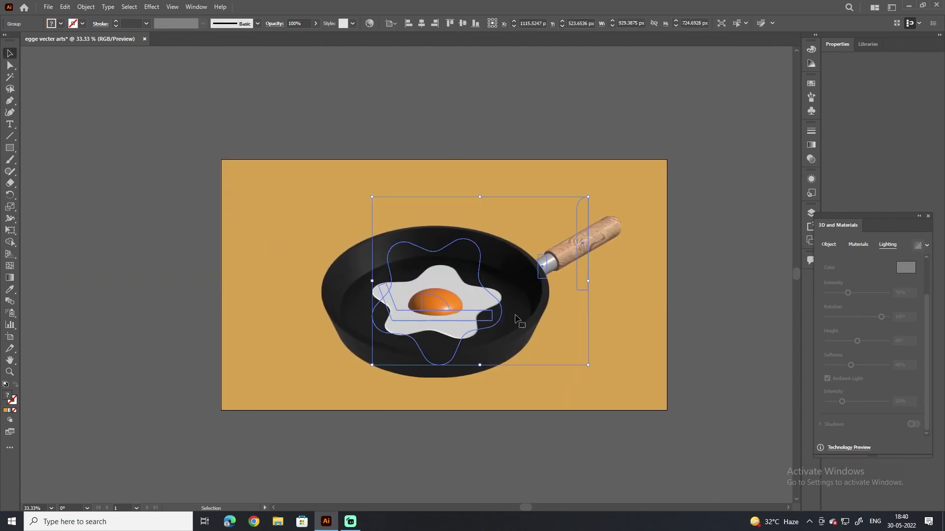
key("Tab")
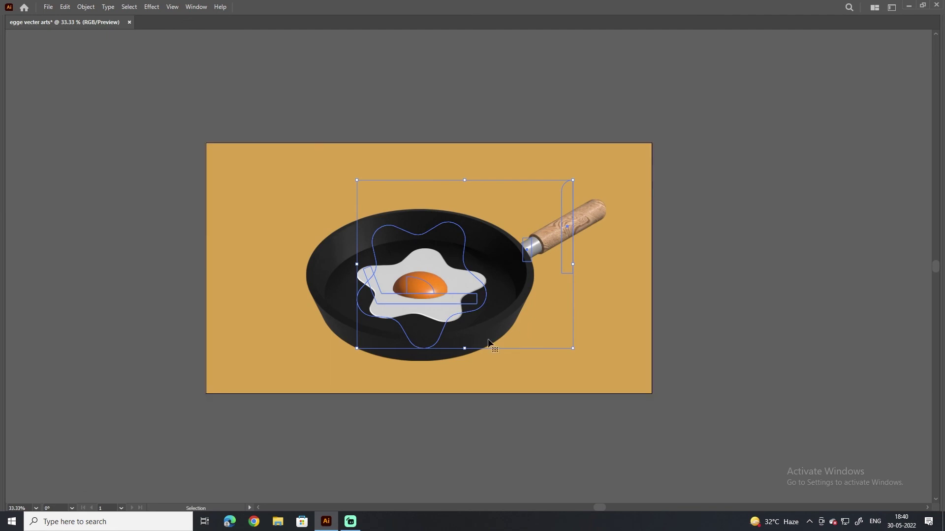
scroll(612, 351, "up", 5)
key("a")
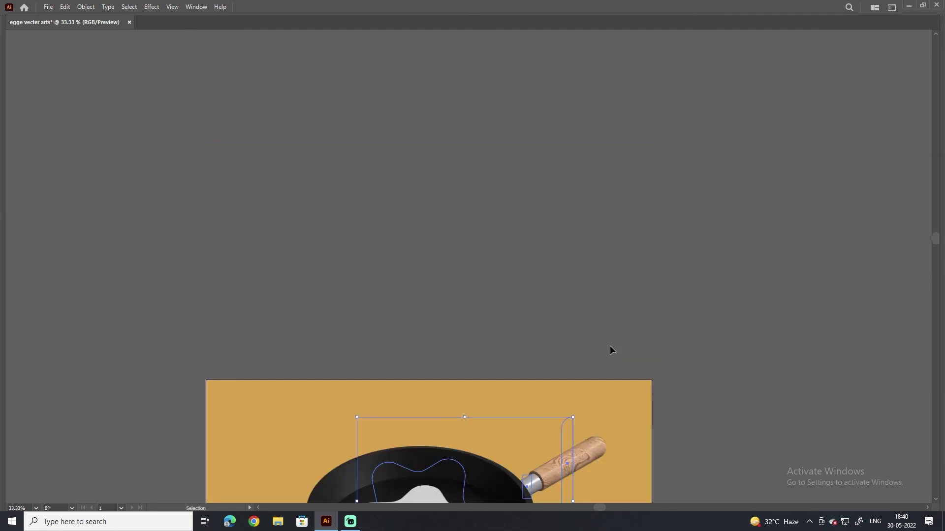
scroll(612, 350, "down", 3)
key("ctrl+0")
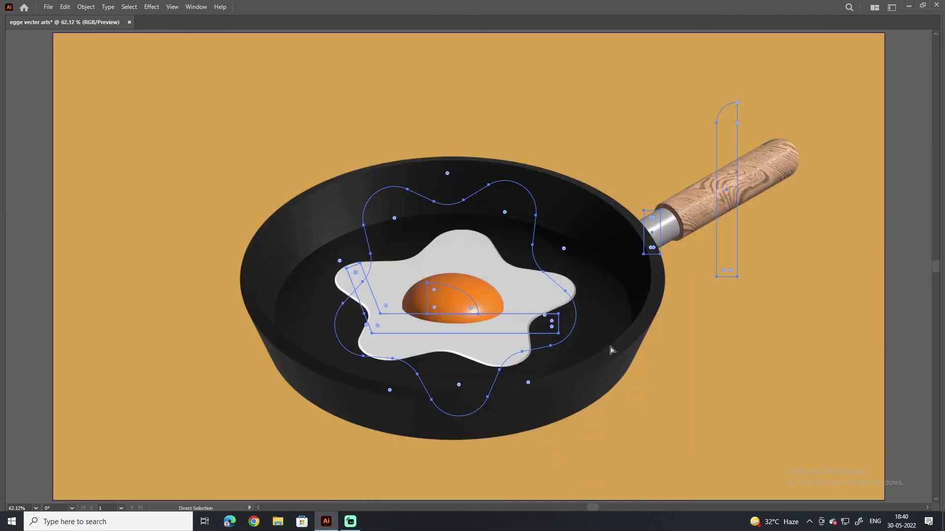
key("v")
left_click(913, 267)
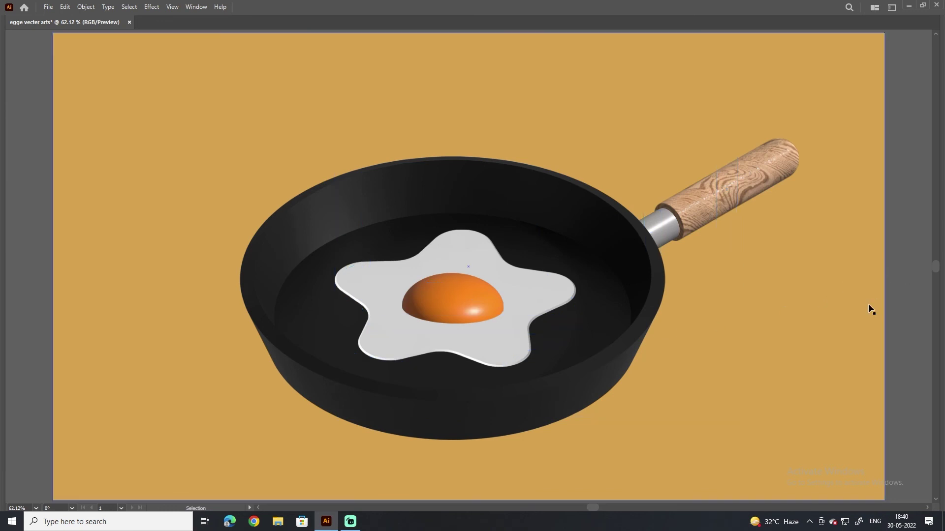